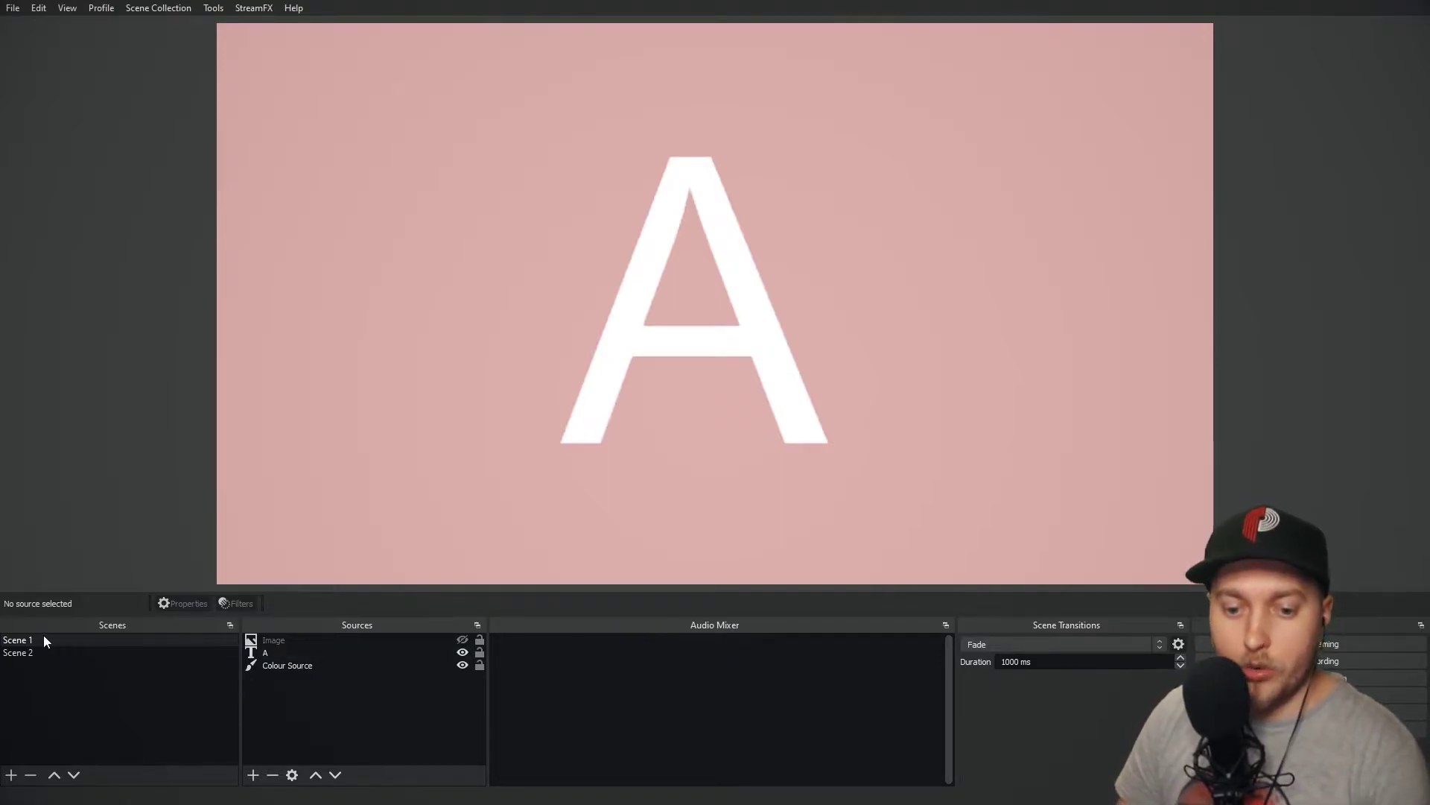
Make the dog image visible in Scene 1, compare it with Scene 2, and open Settings
click(459, 639)
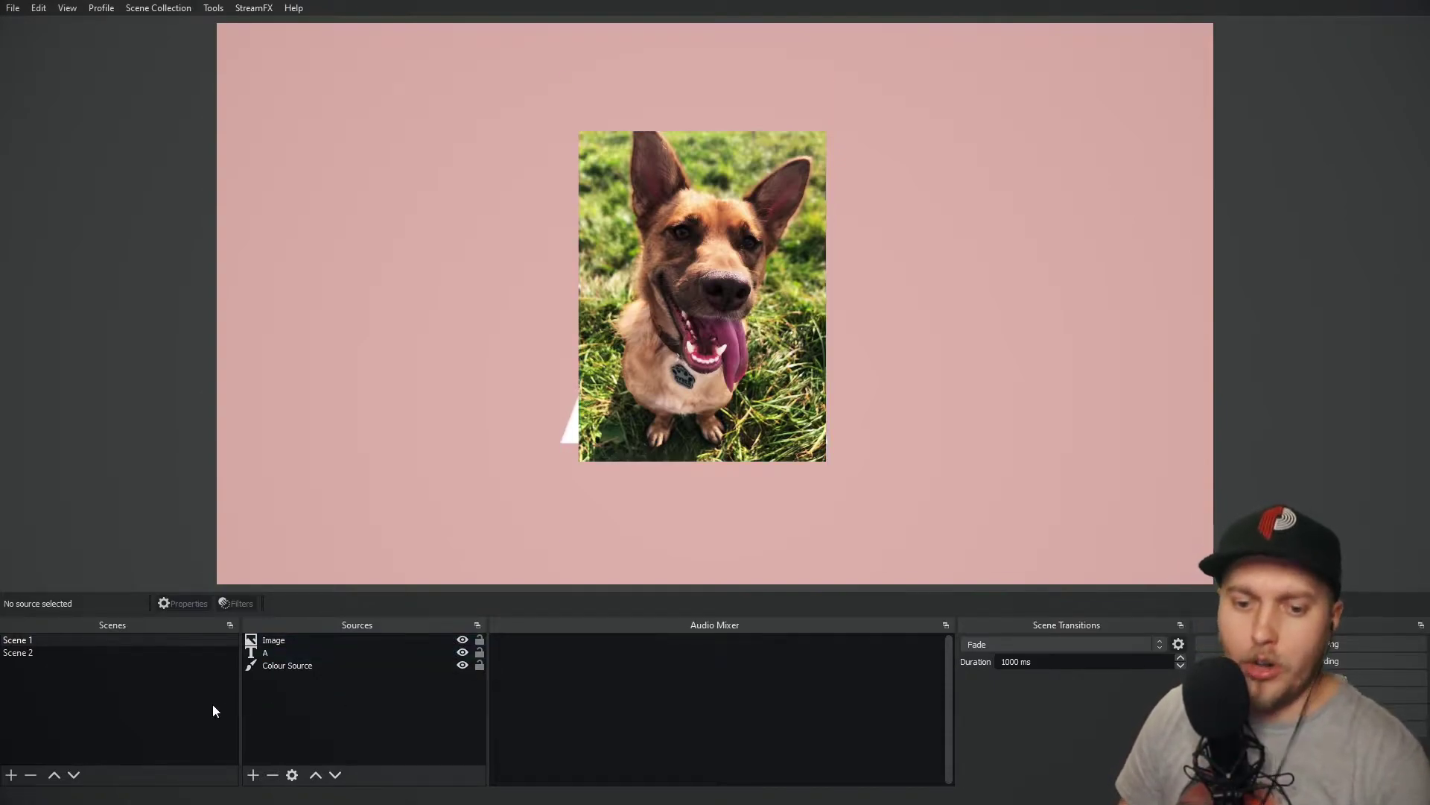
click(30, 653)
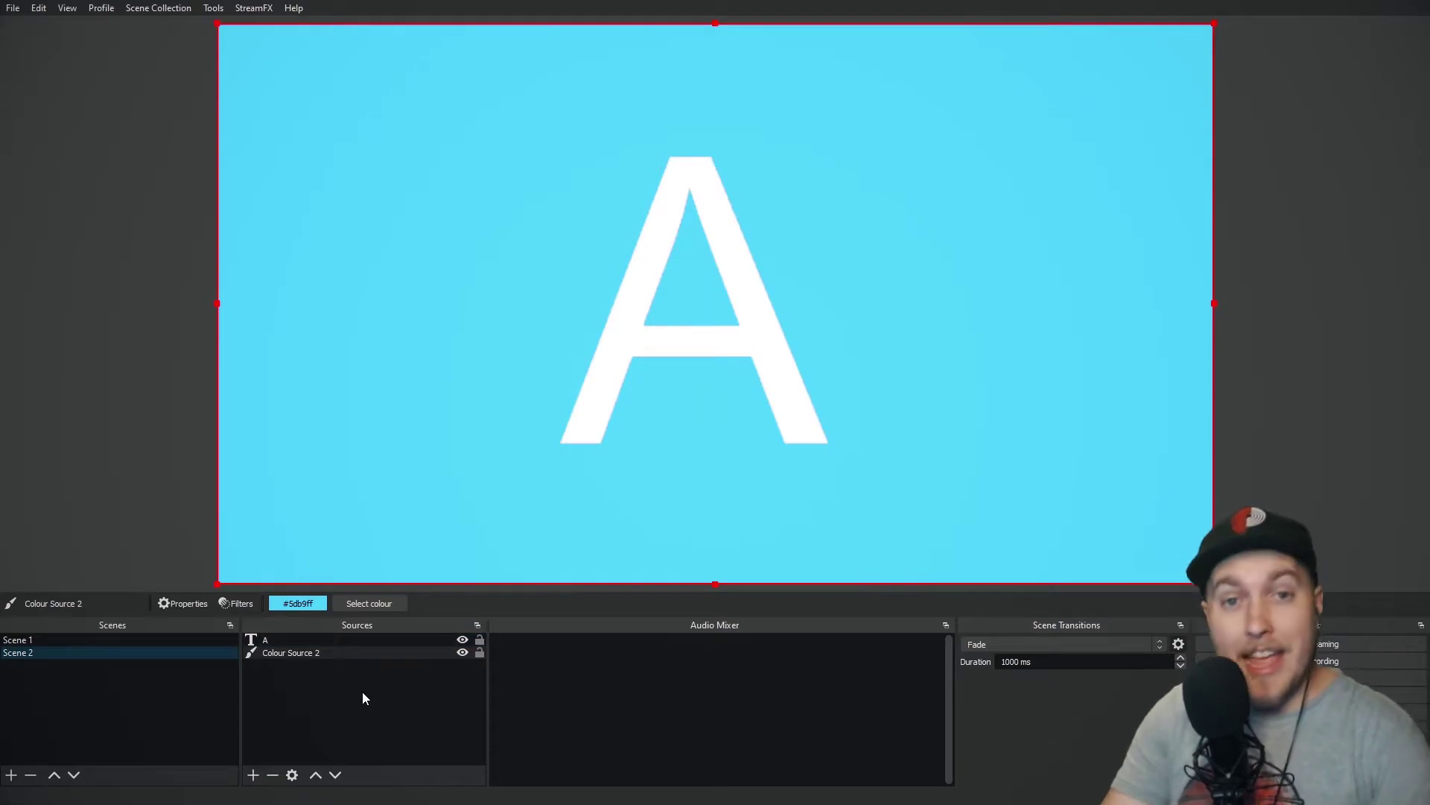
click(109, 642)
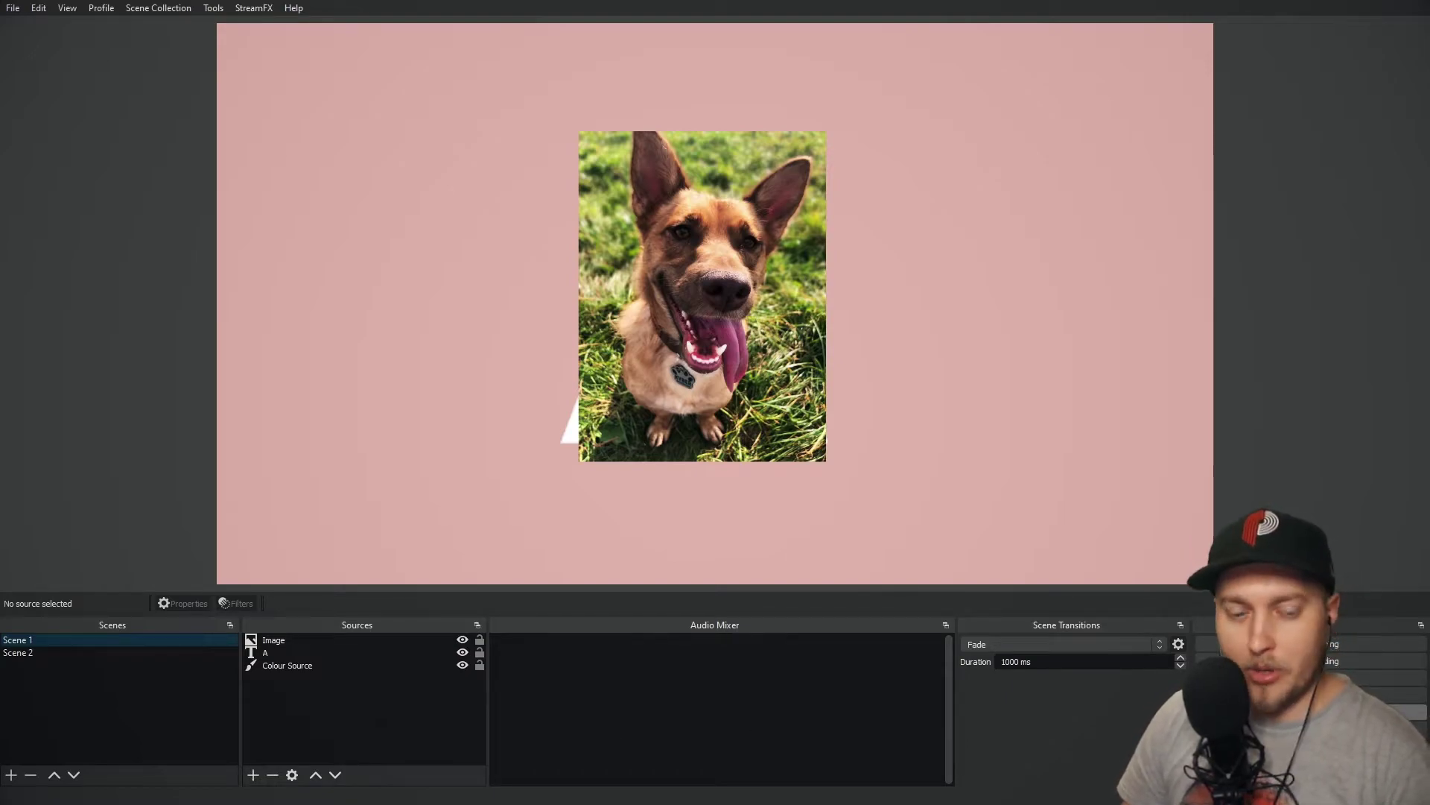
click(13, 8)
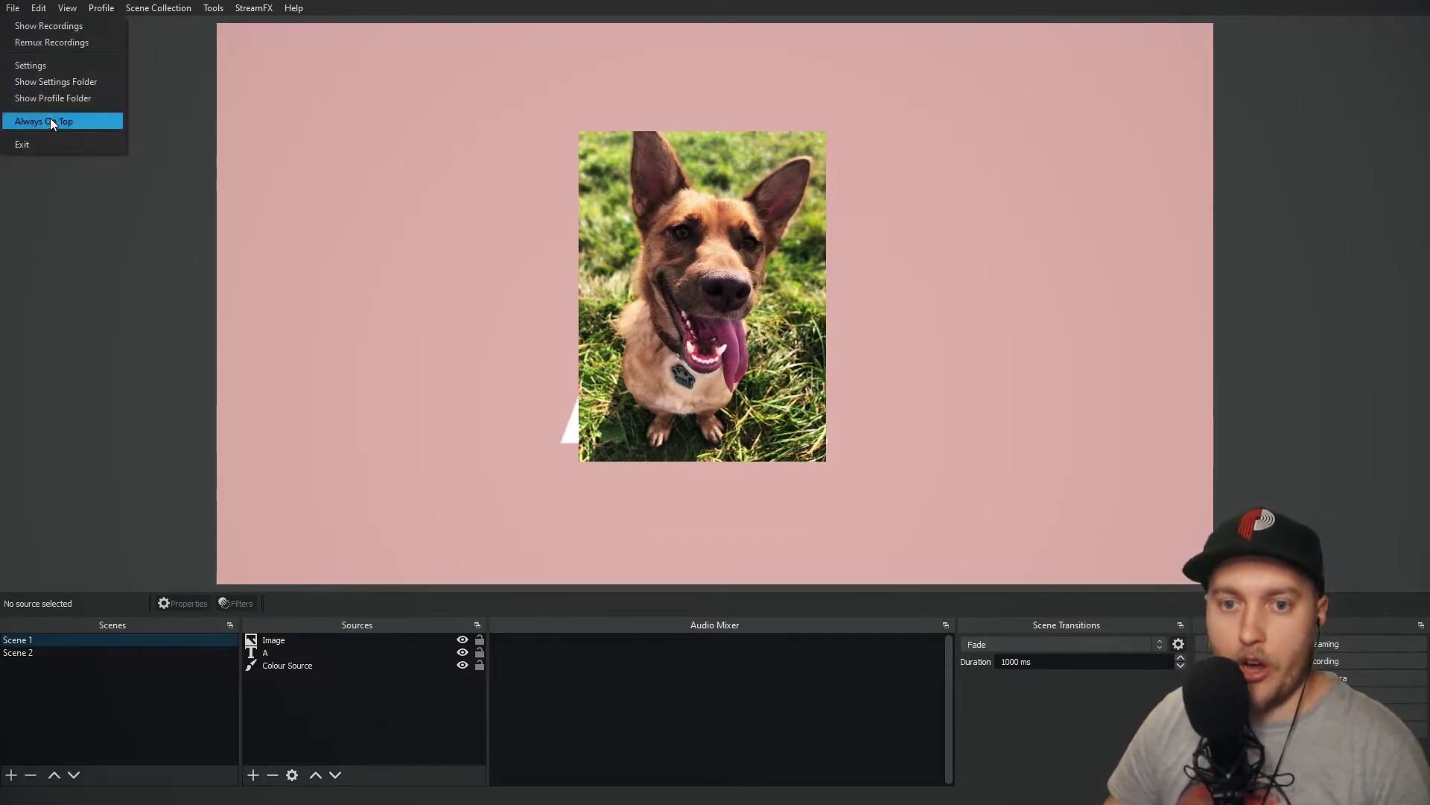
click(33, 66)
Go to the Hotkeys page and scroll to the blank Scene 1 and Scene 2 shortcut entries
click(404, 335)
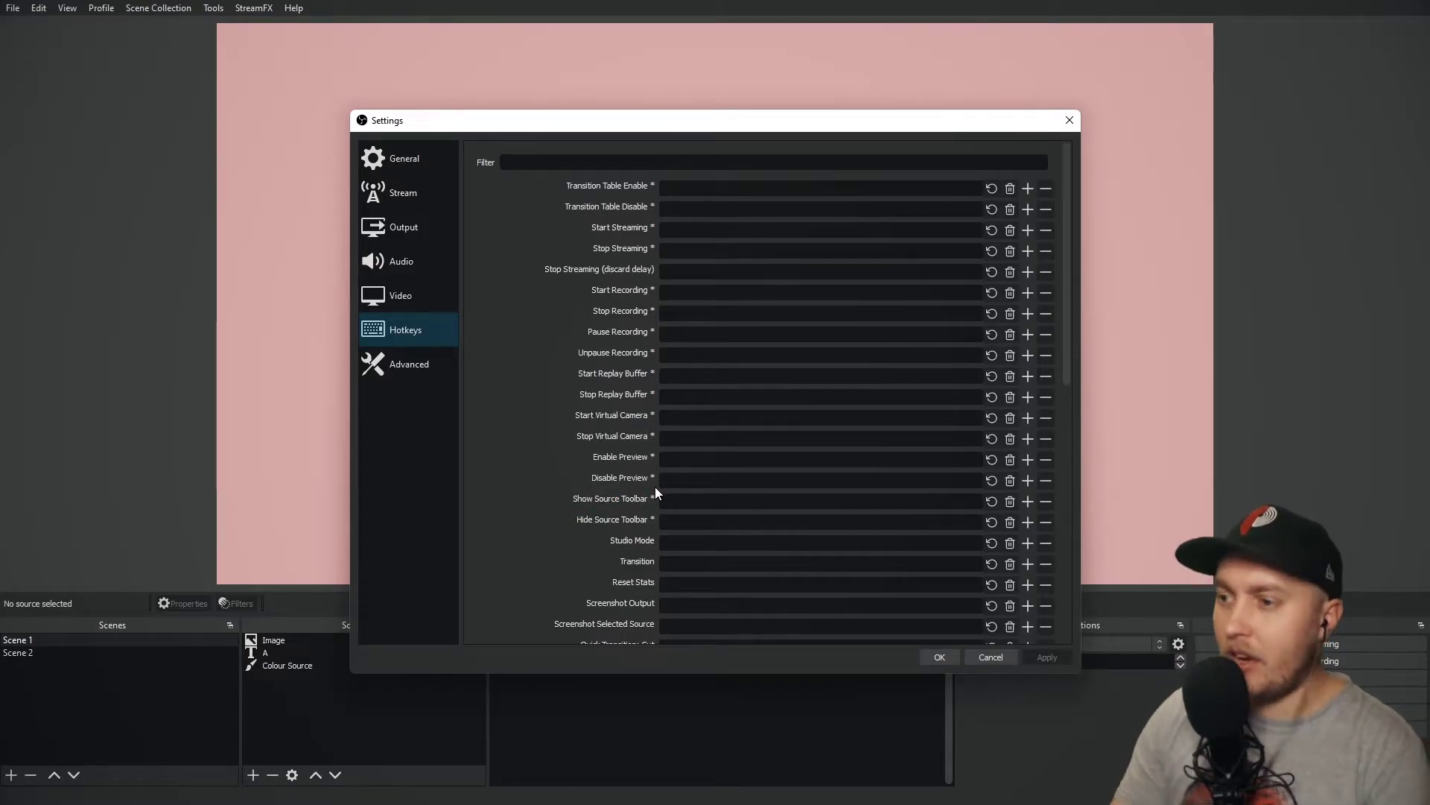
scroll(919, 496, down, 6)
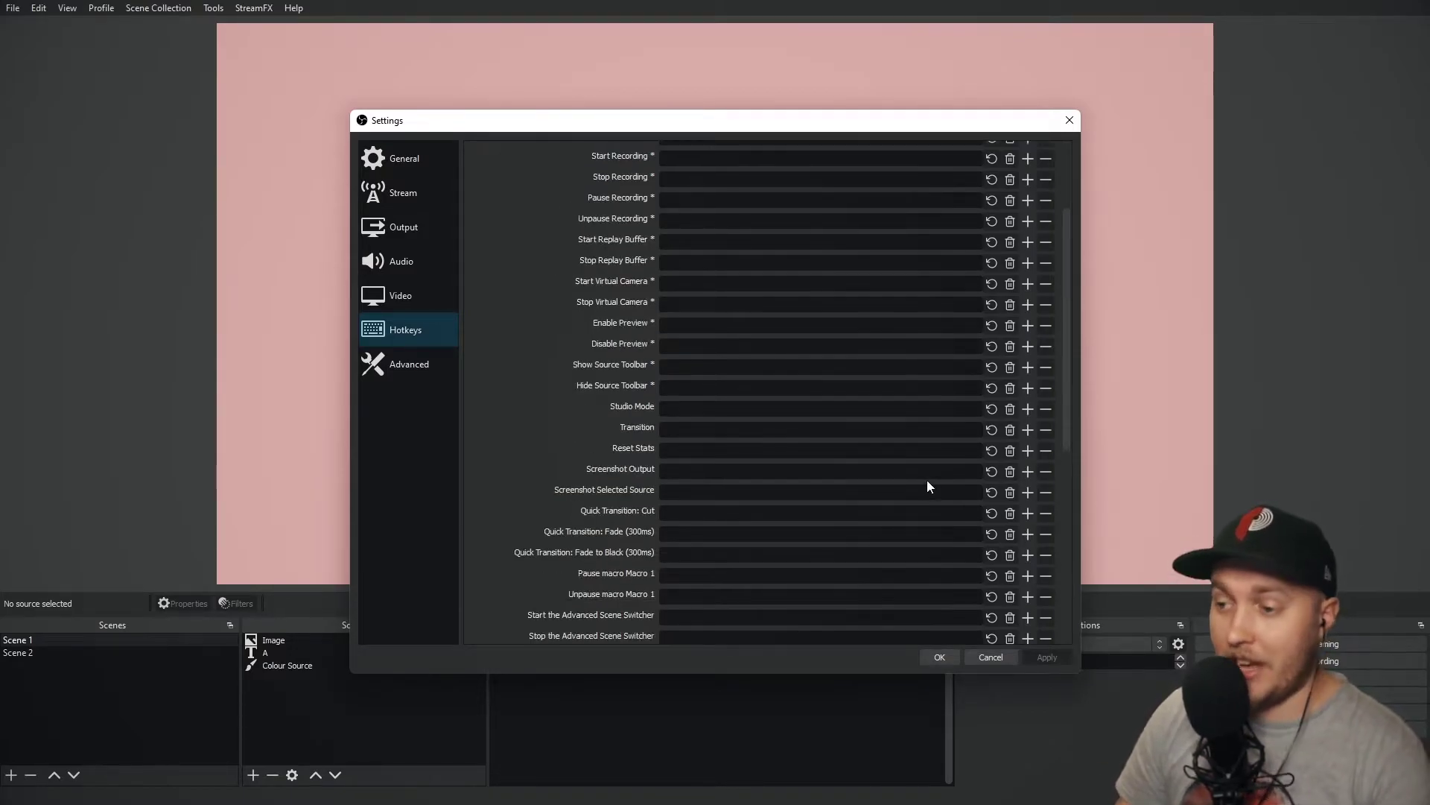
scroll(905, 505, down, 3)
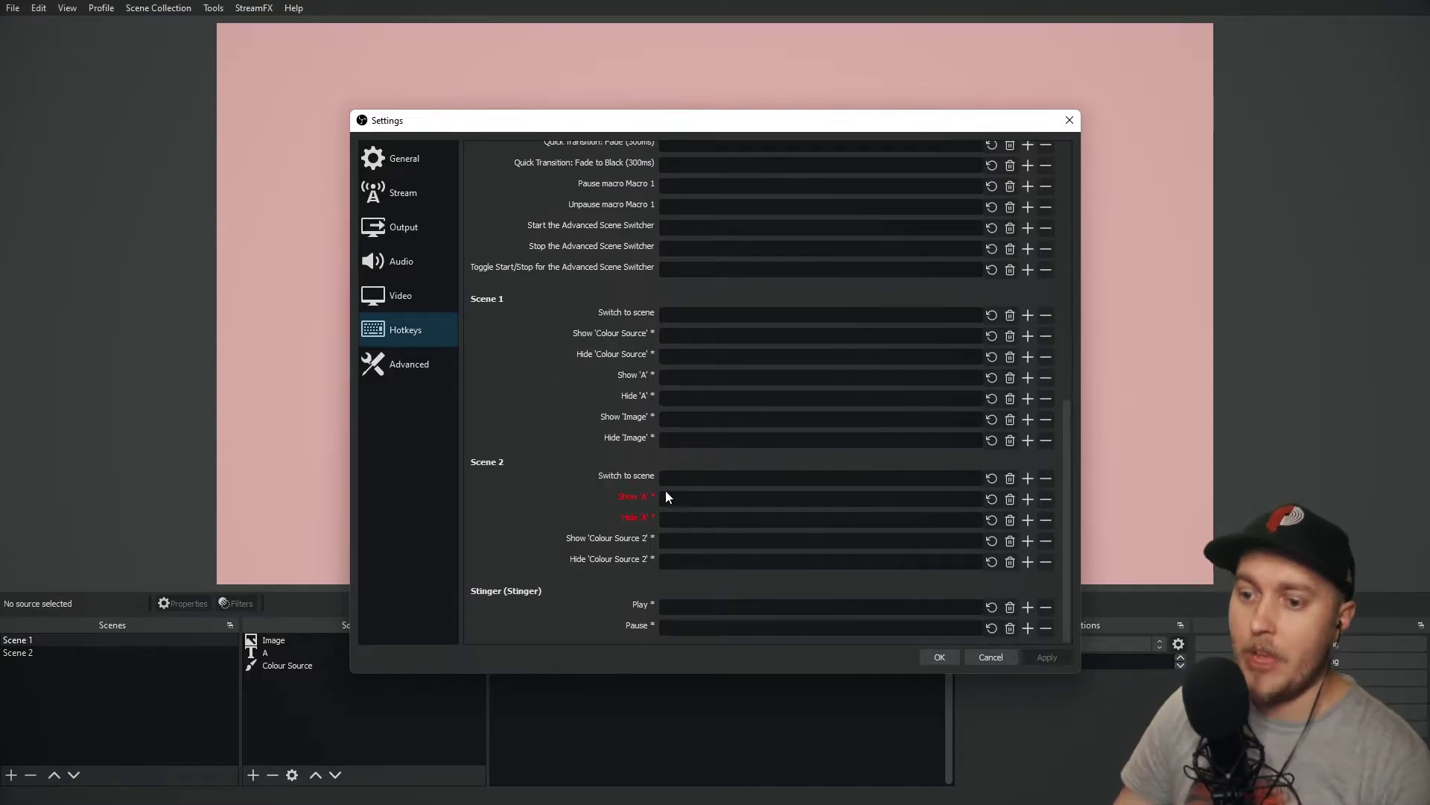
scroll(574, 418, up, 10)
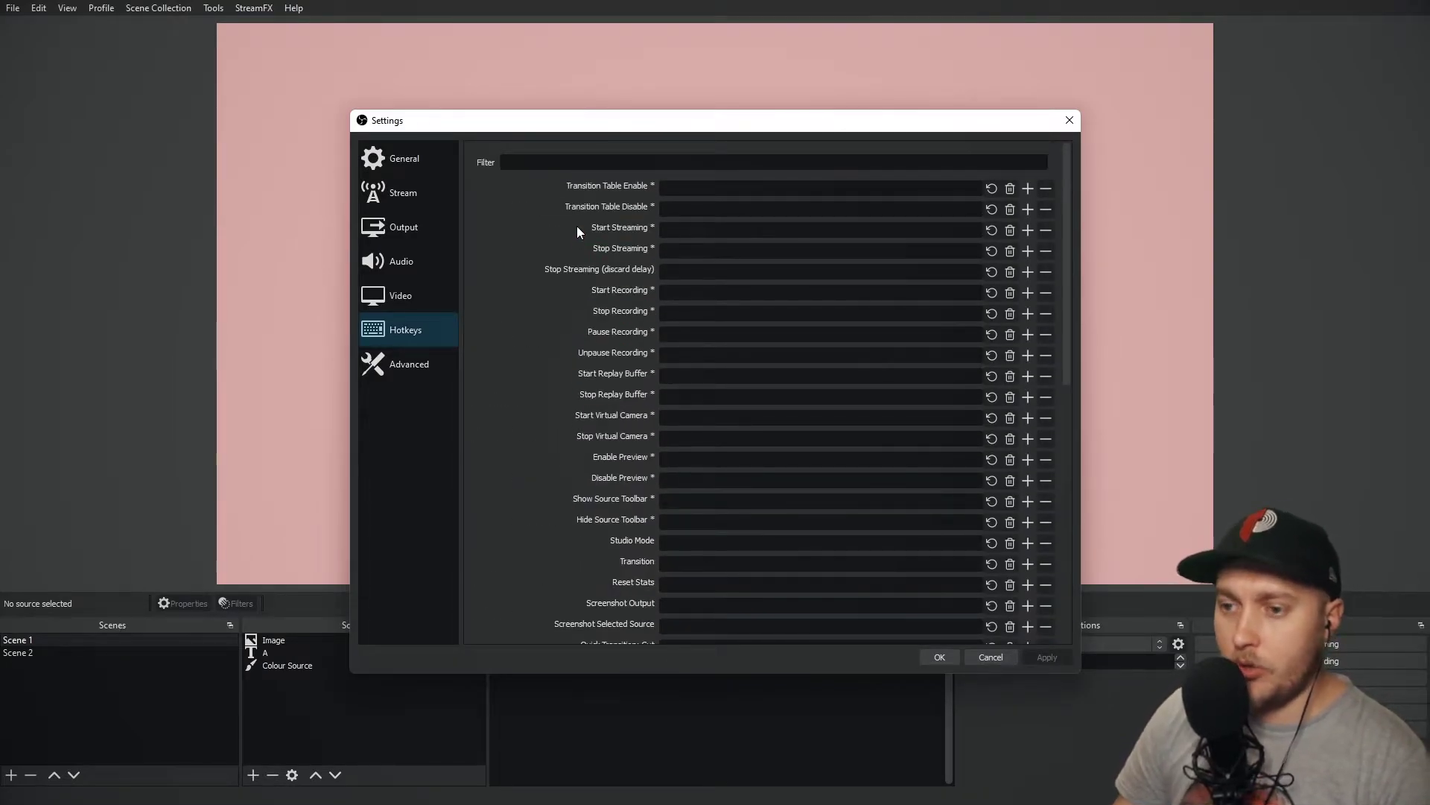
scroll(614, 308, down, 2)
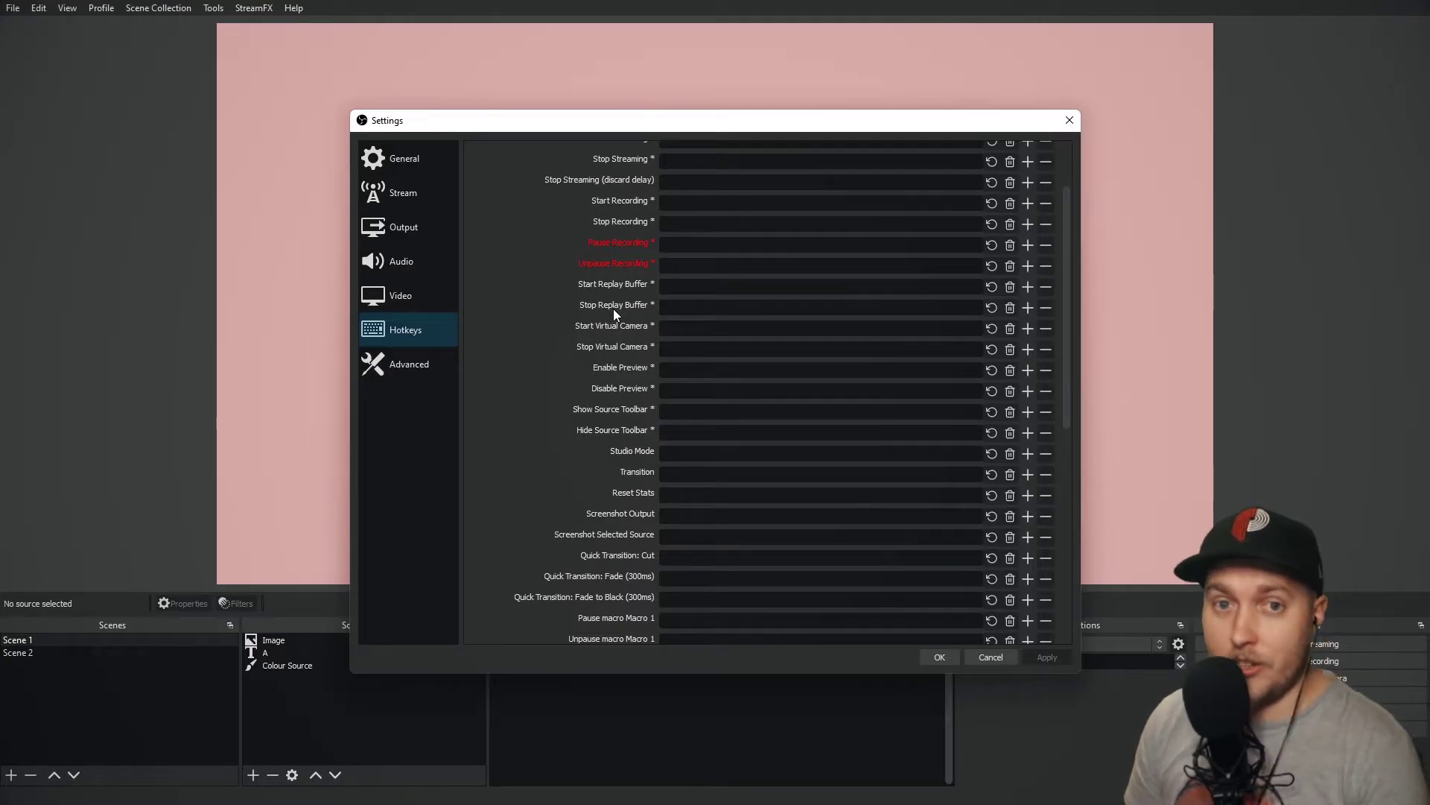
scroll(621, 402, down, 10)
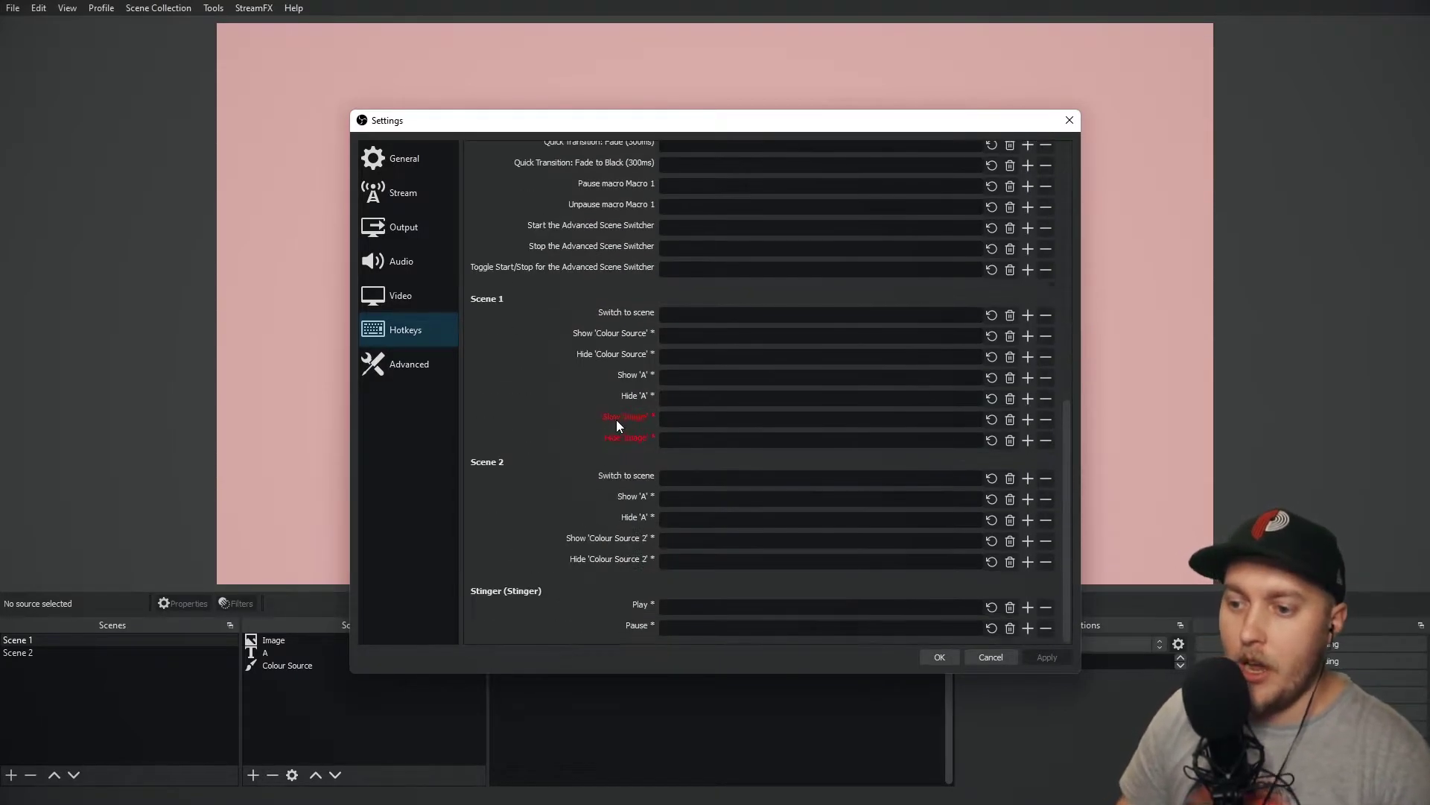
scroll(574, 325, up, 15)
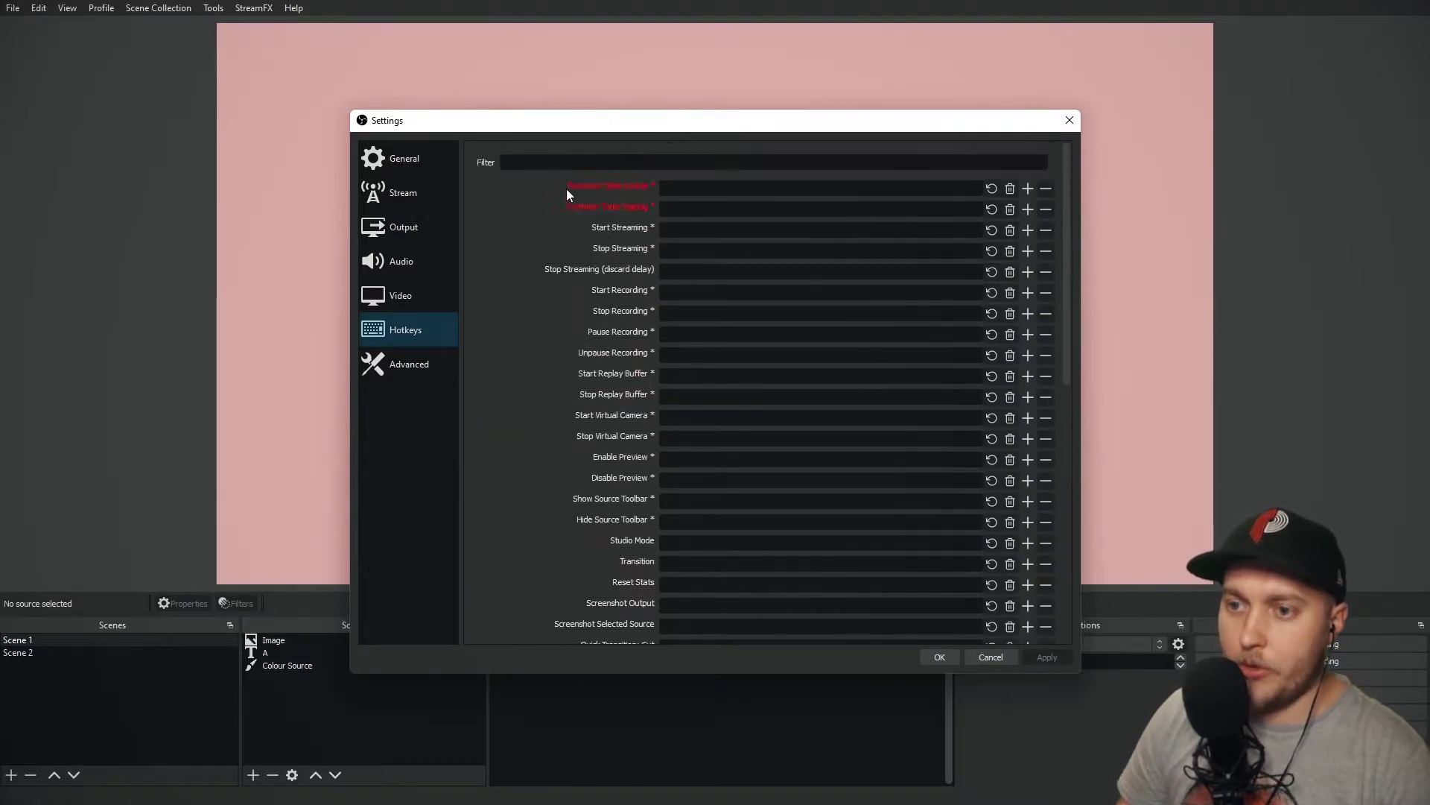
scroll(663, 346, down, 10)
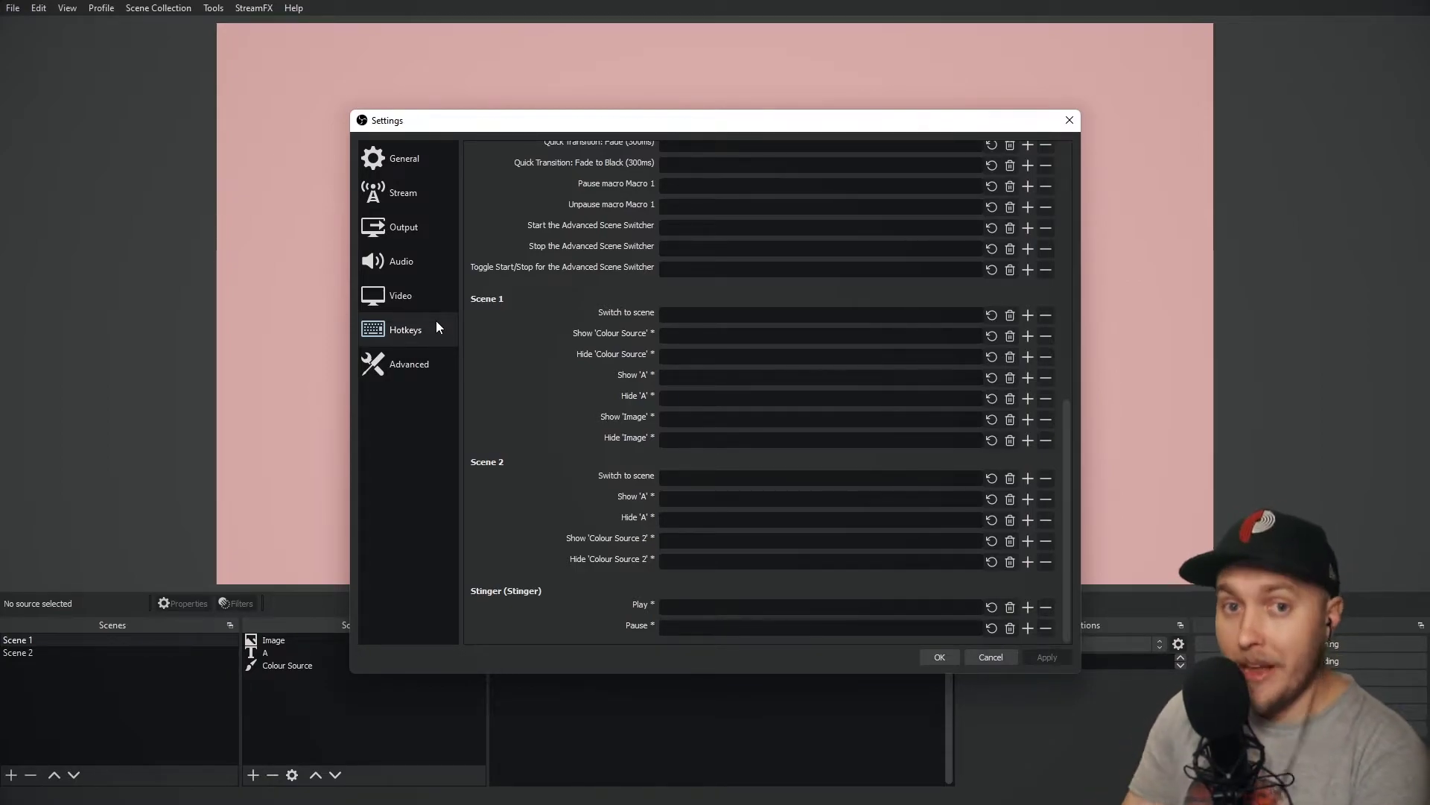
Assign NUM 1 to switch to Scene 1 and NUM 2 to switch to Scene 2, then apply and close
key(KP_1)
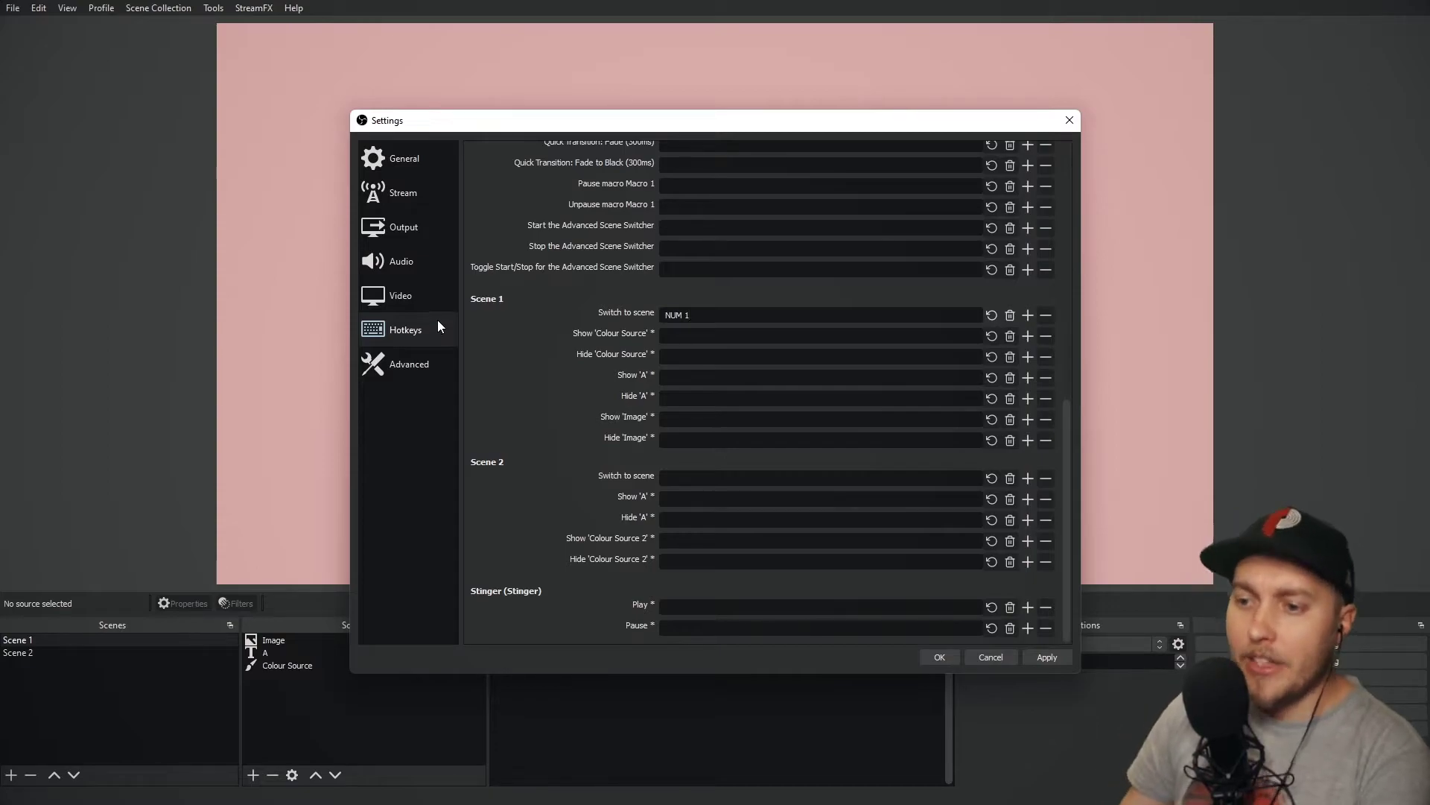
click(671, 478)
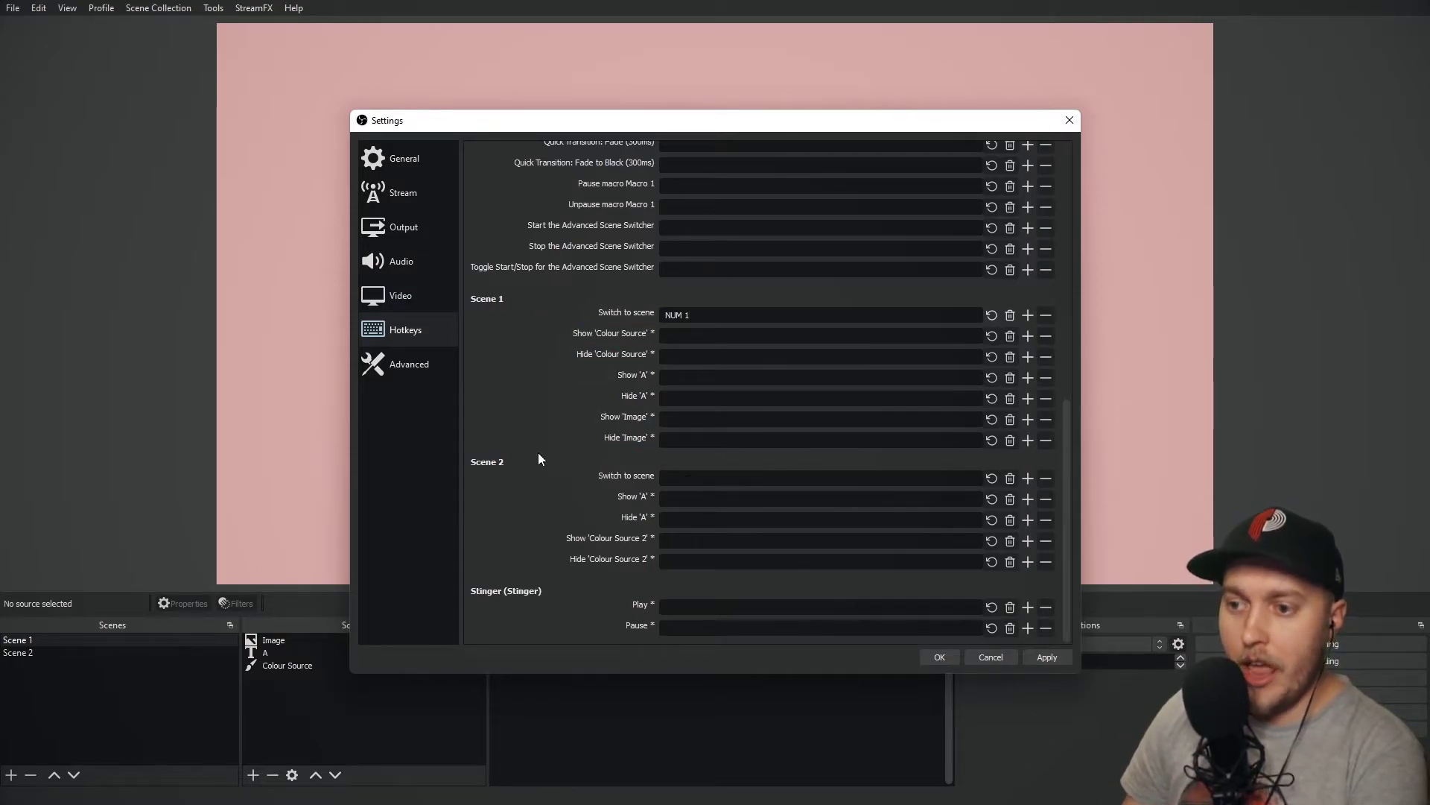
key(KP_2)
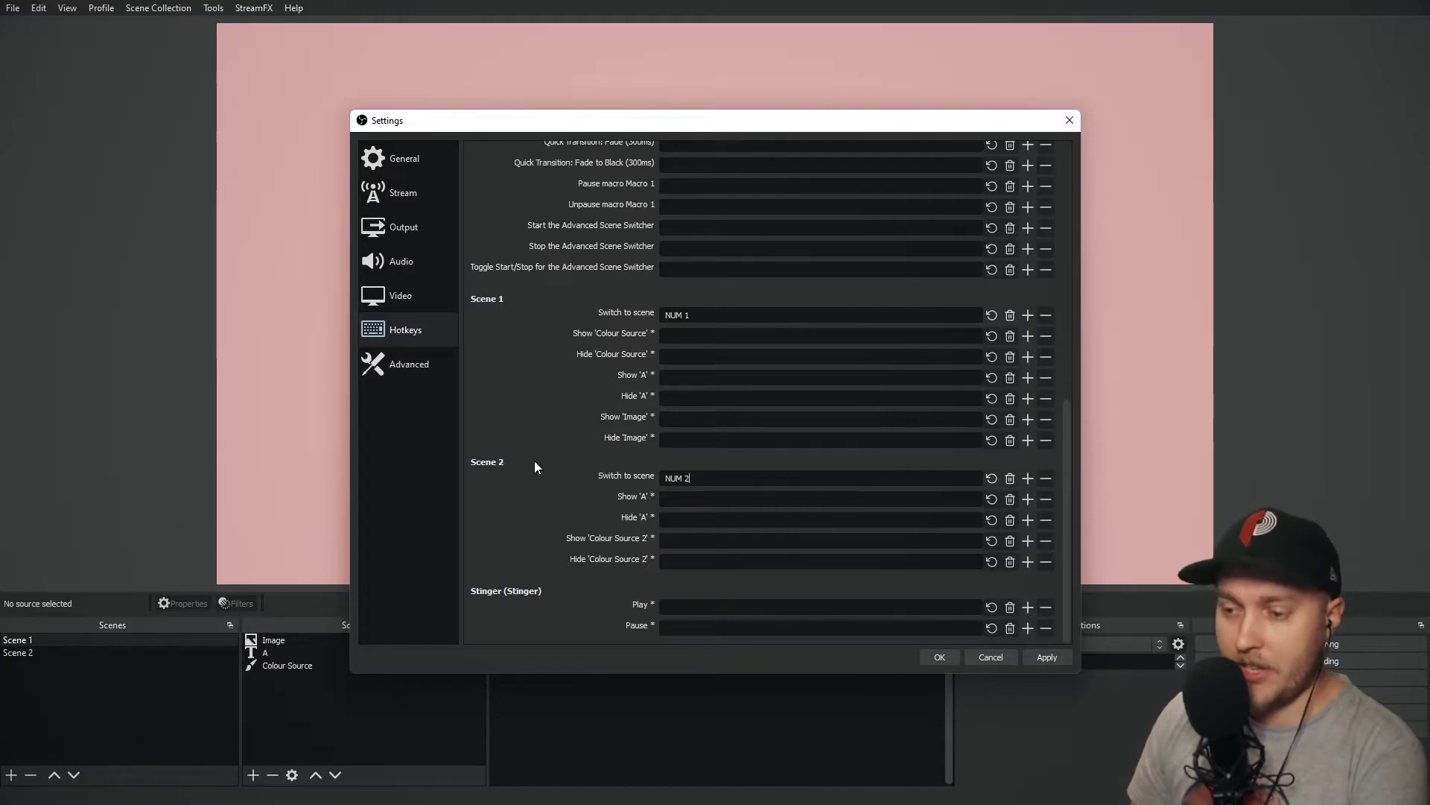
click(1047, 657)
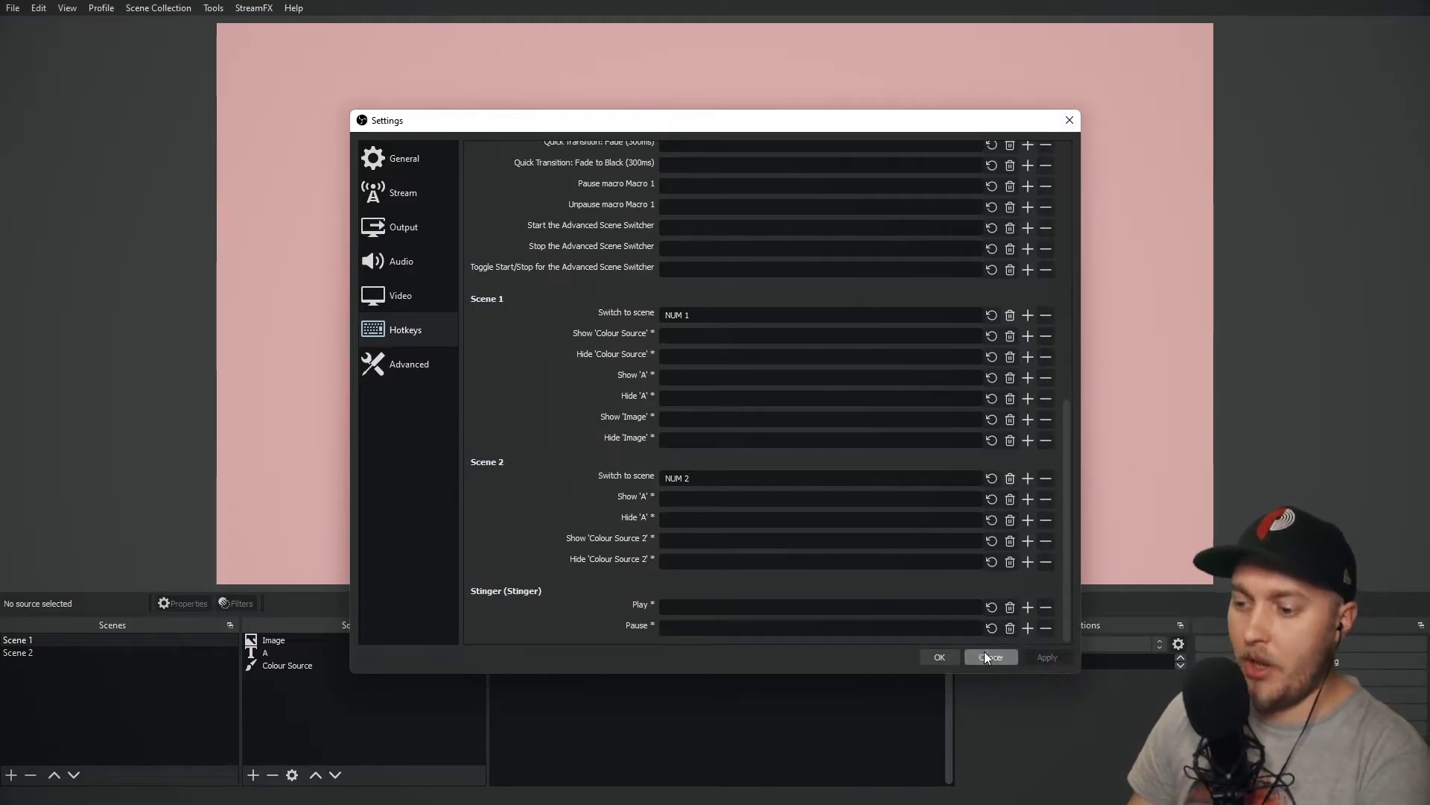
click(938, 657)
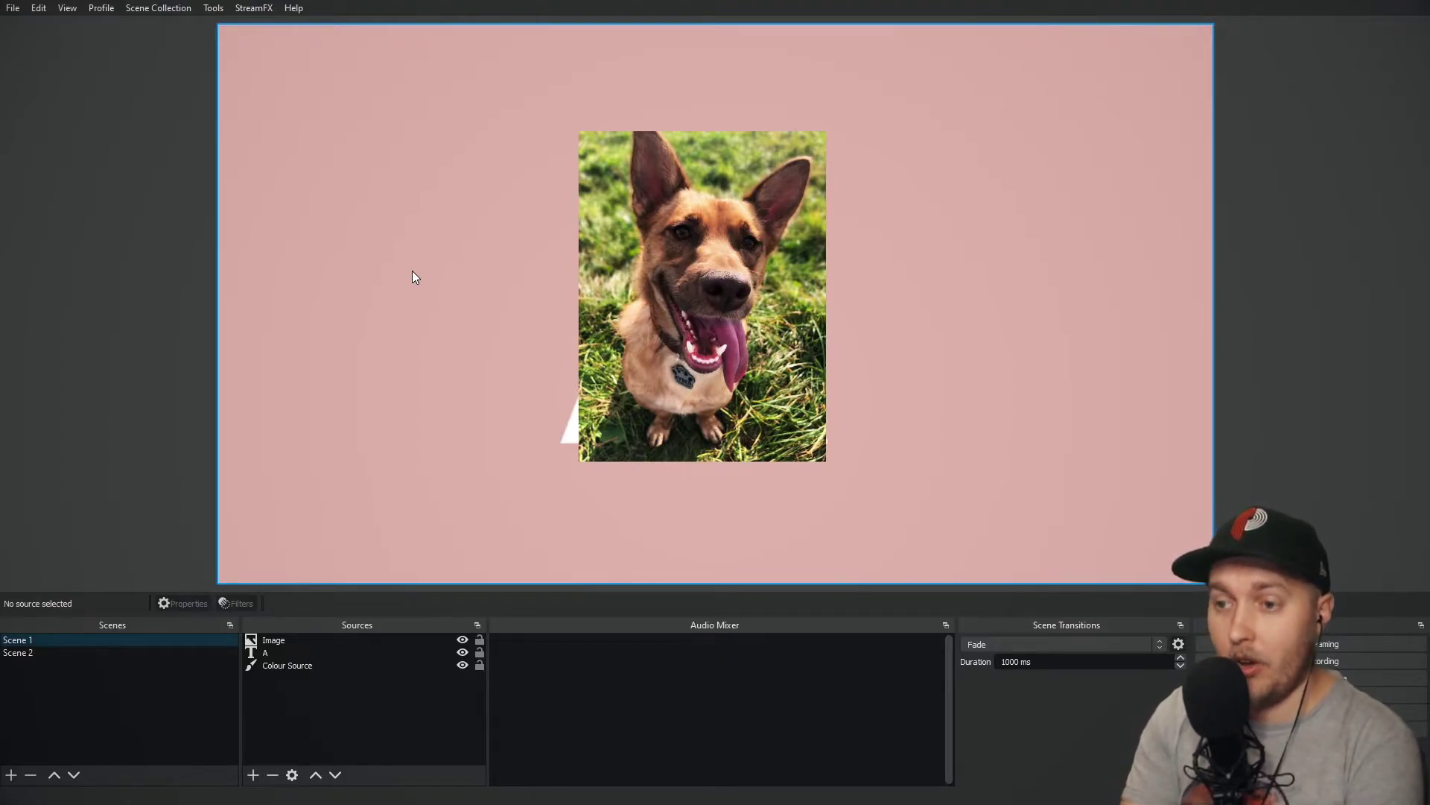
key(F2)
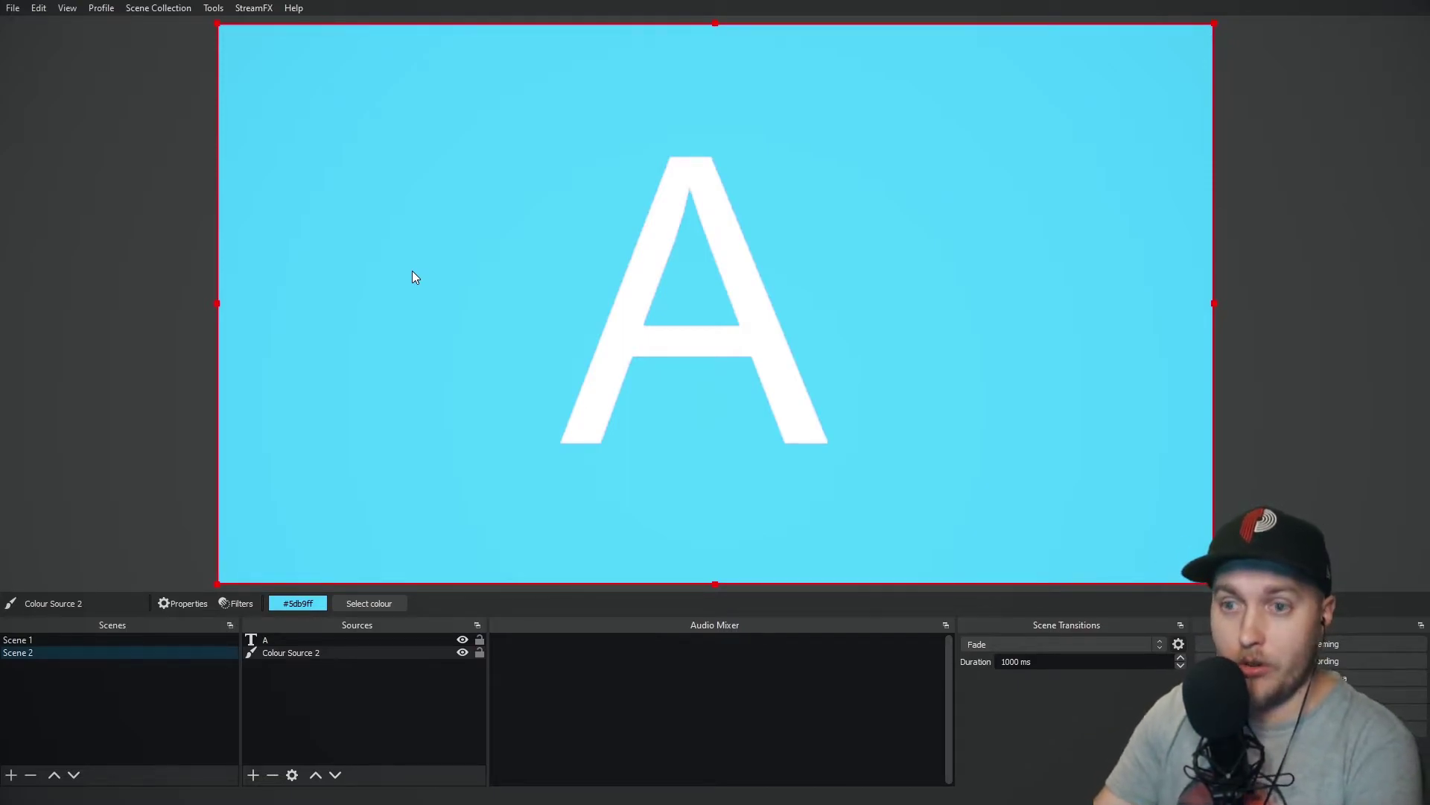
key(F1)
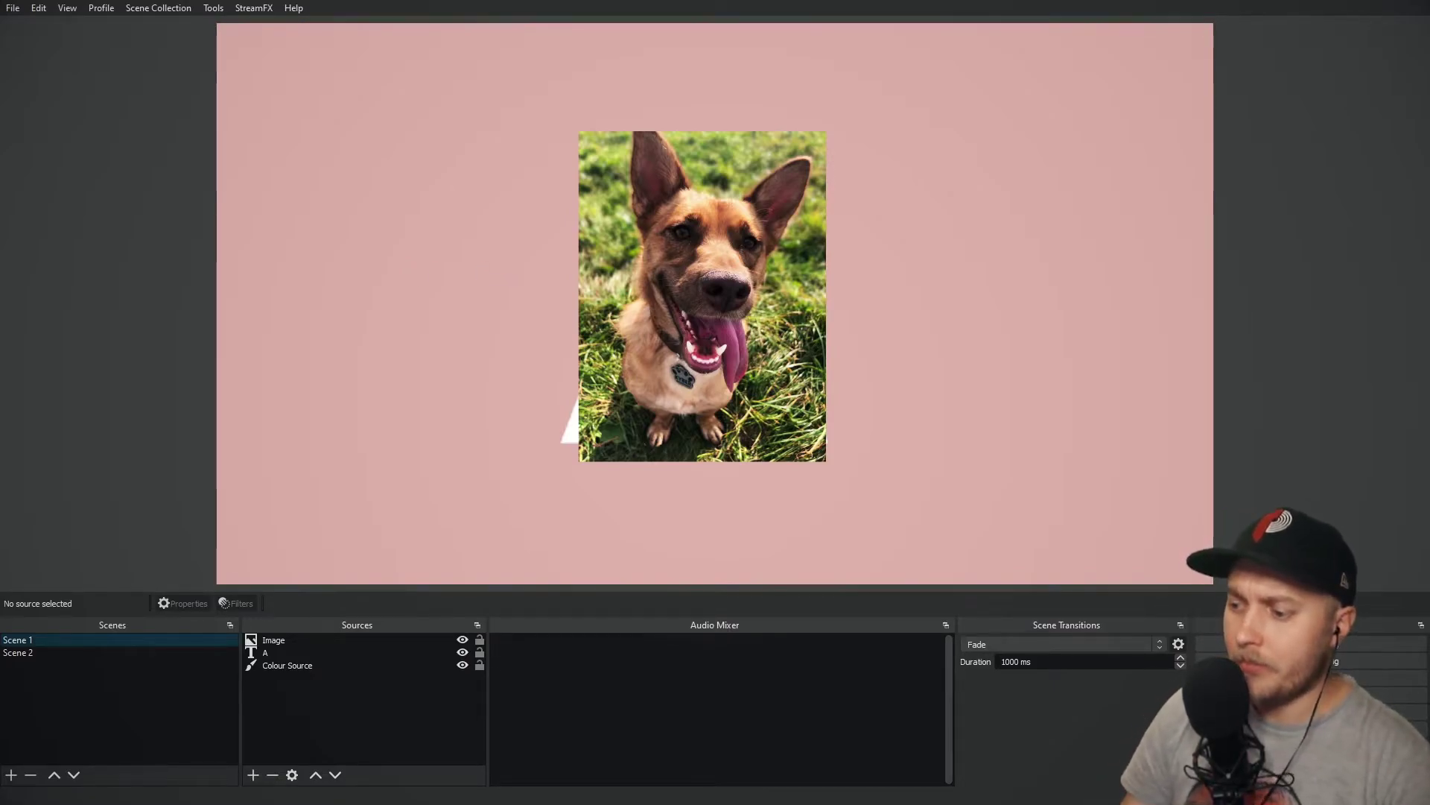
Reopen Settings on the Hotkeys page and scroll to the scene entries
click(1367, 712)
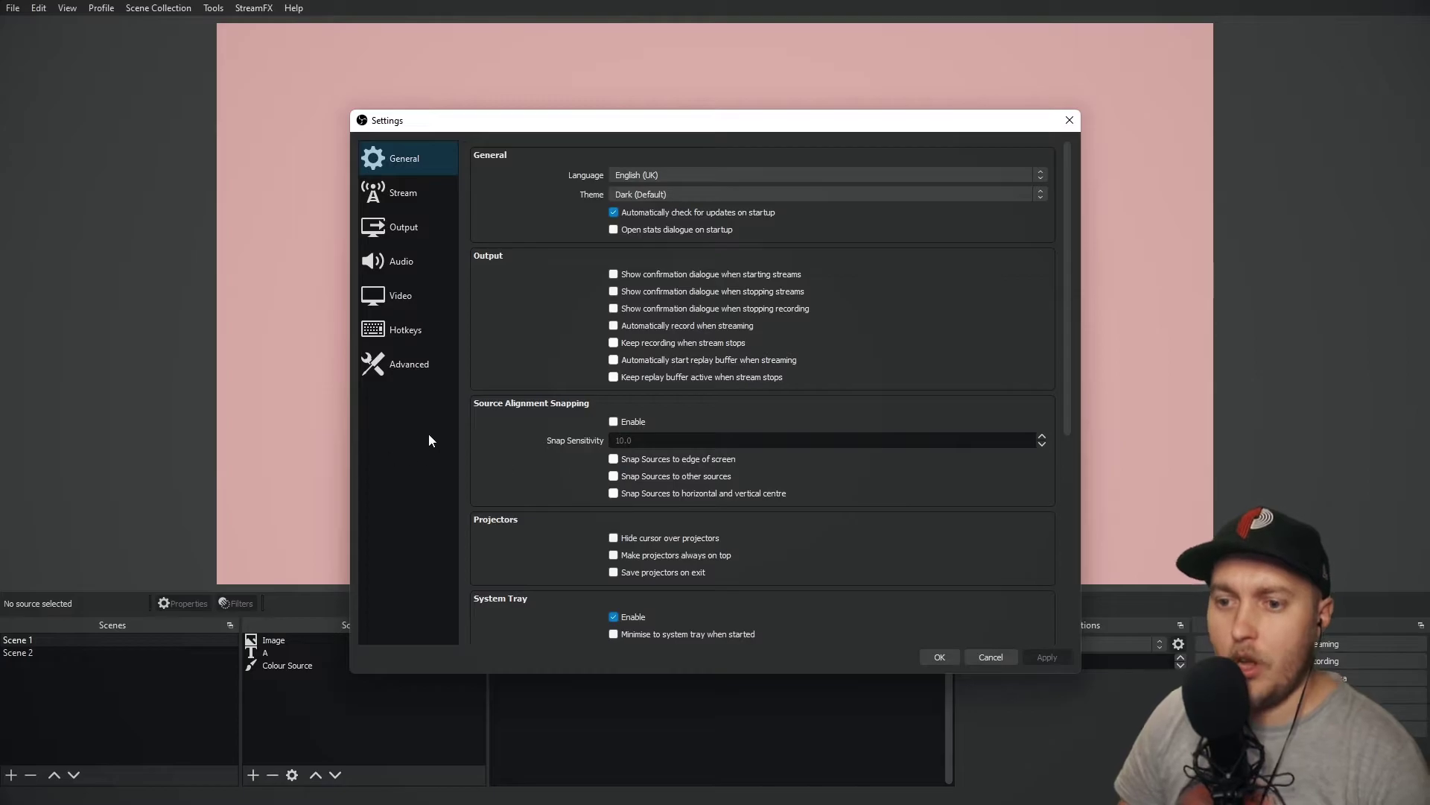
click(405, 329)
scroll(581, 480, down, 8)
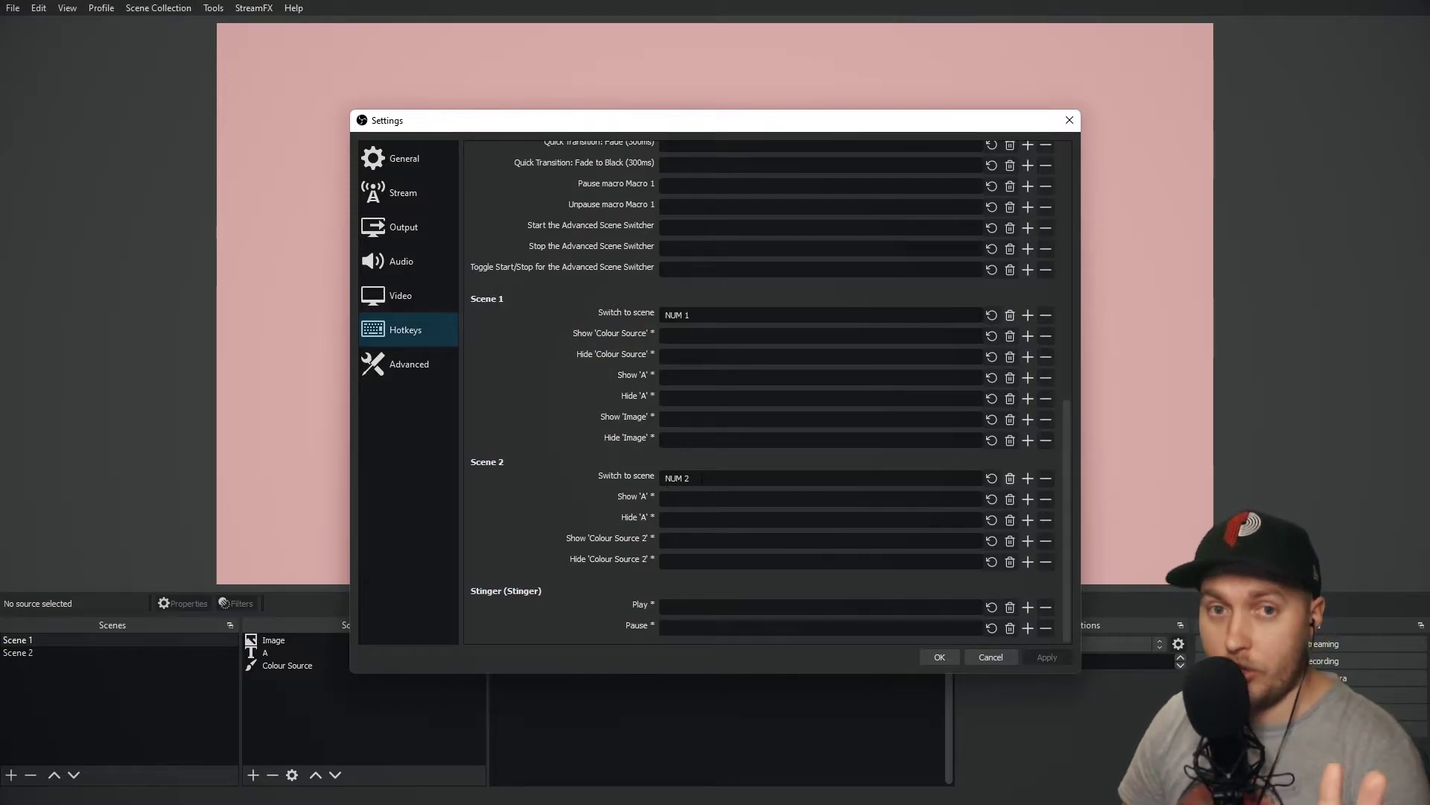
Clear both Switch to scene hotkeys and reassign NUM 1 to Scene 1 and NUM 2 to Scene 2
click(1010, 315)
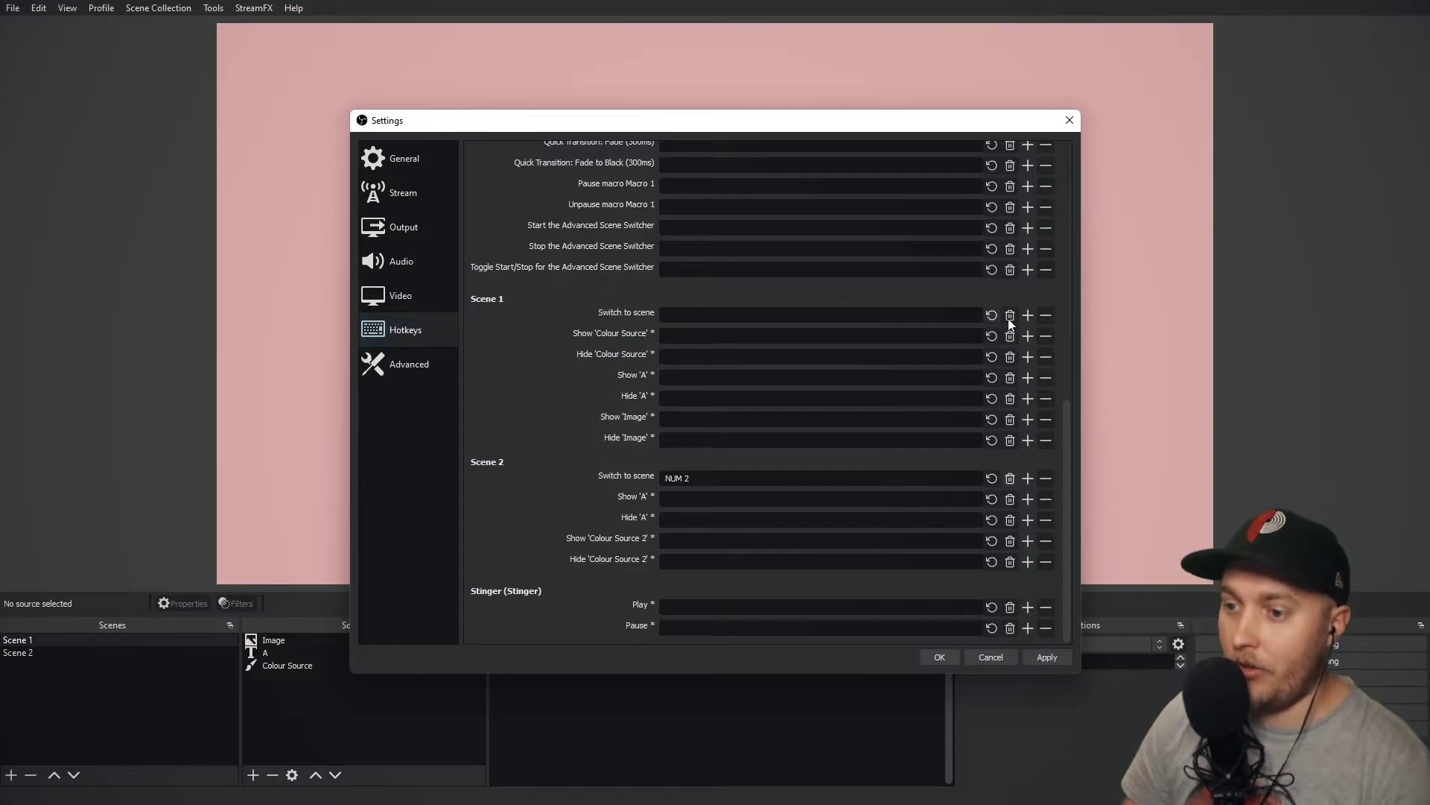
click(1010, 478)
click(687, 314)
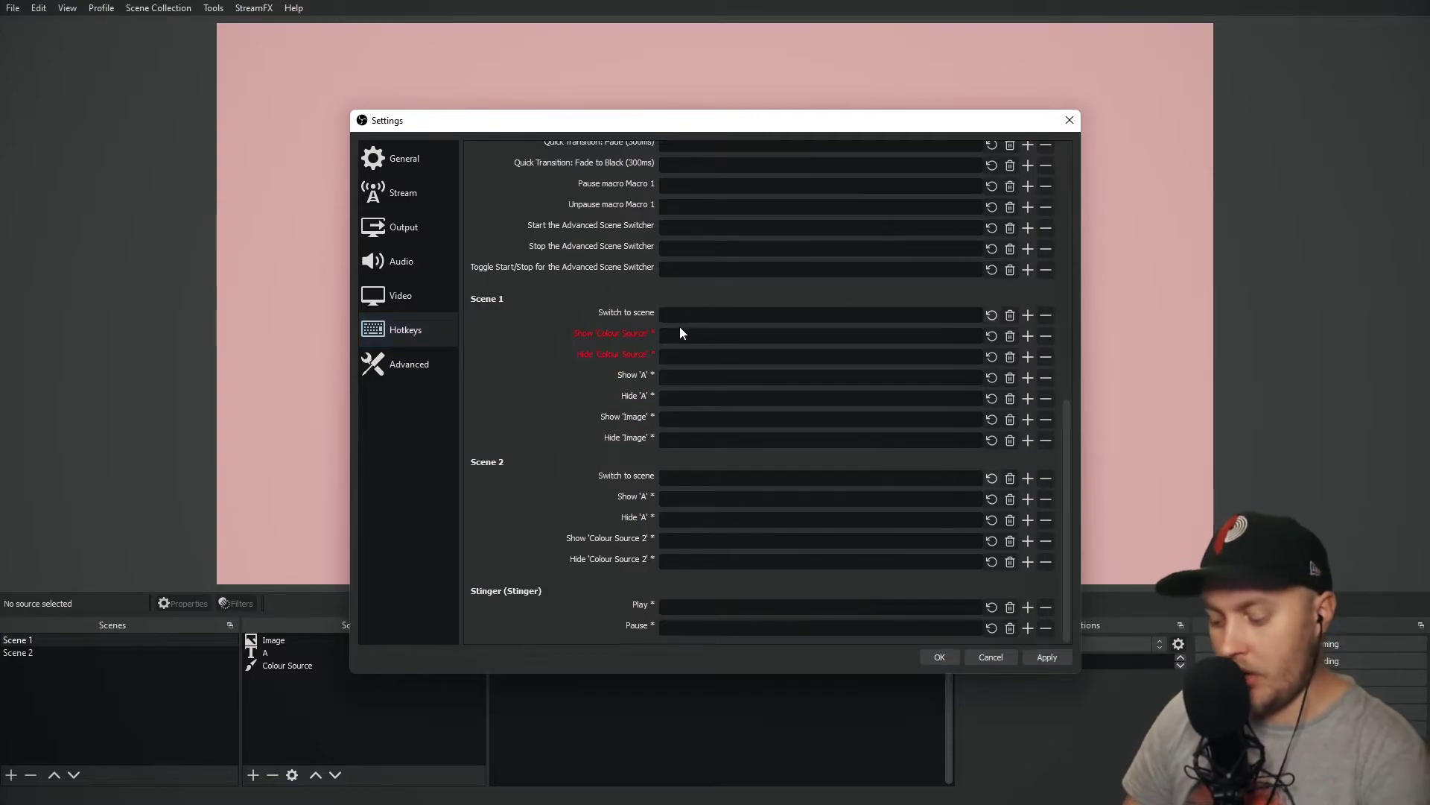
key(KP_1)
click(745, 477)
key(KP_2)
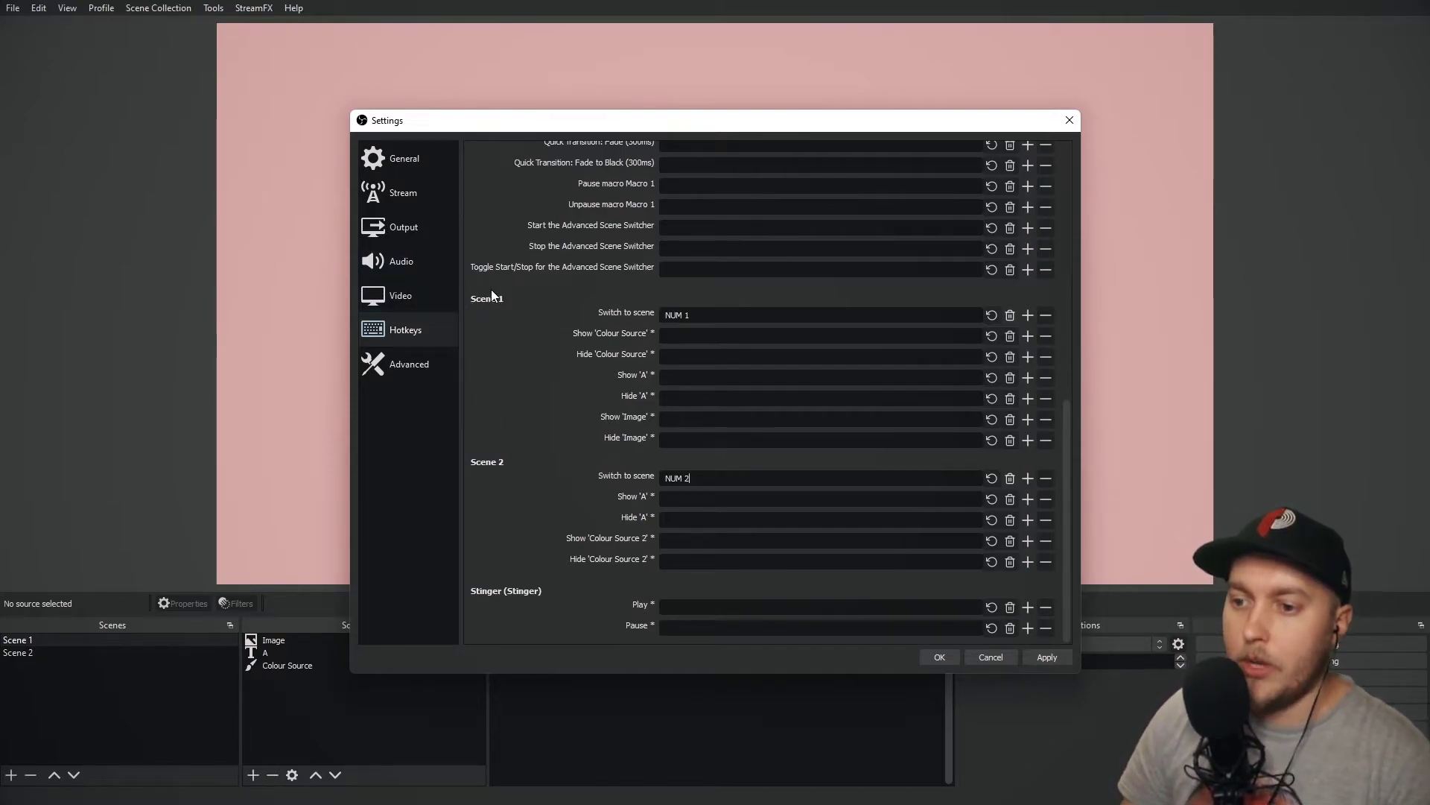
mouse_move(643, 371)
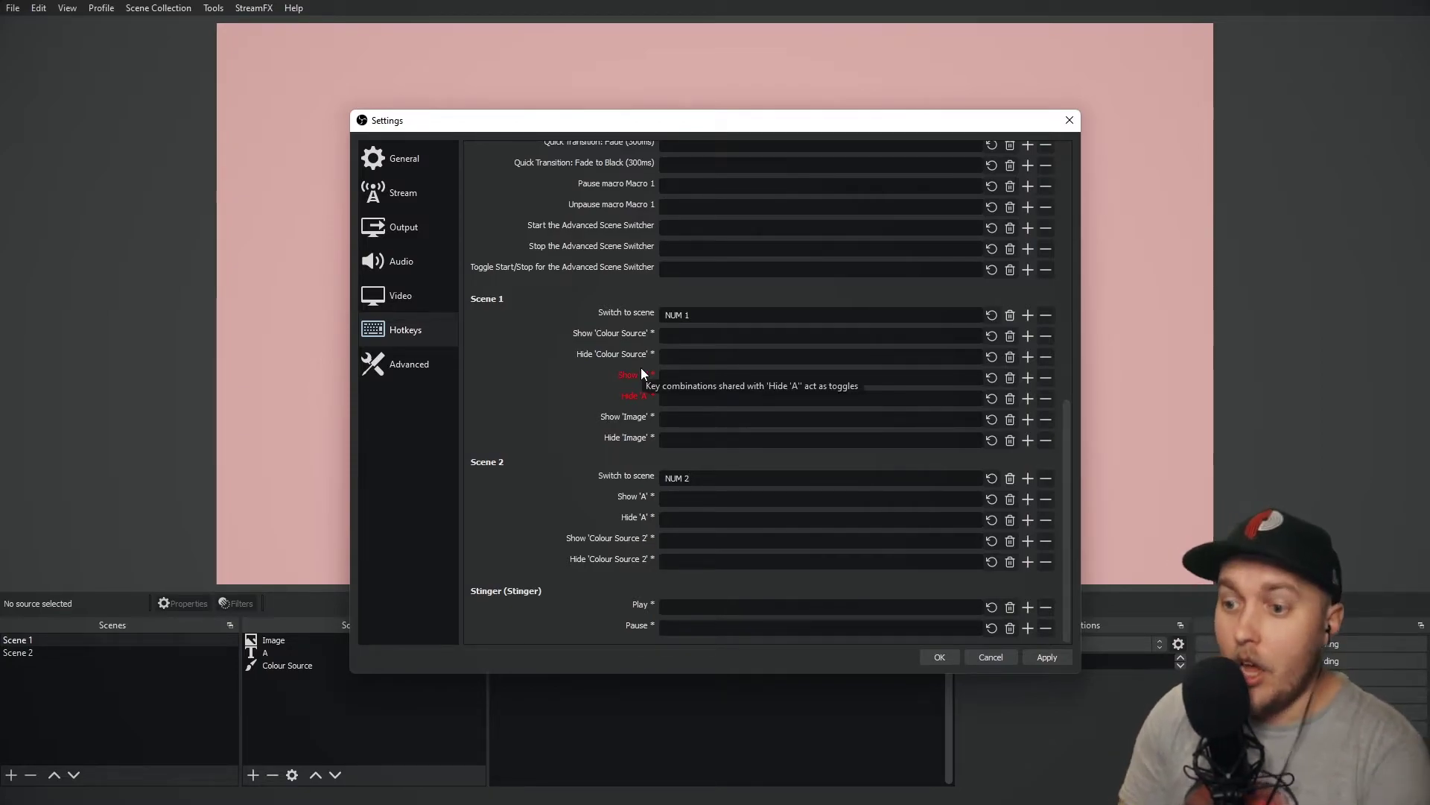
drag(616, 121, 955, 45)
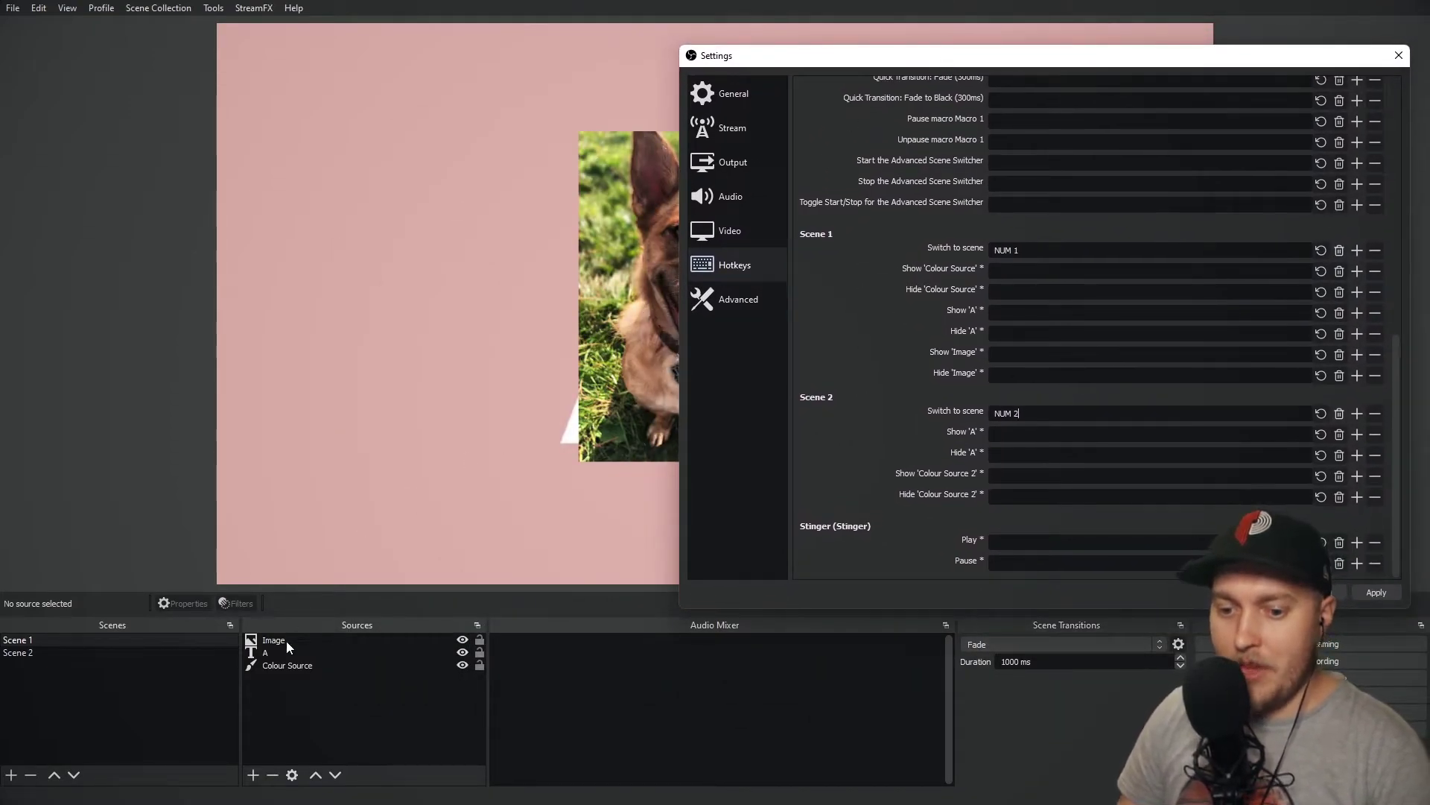
drag(1016, 60, 977, 238)
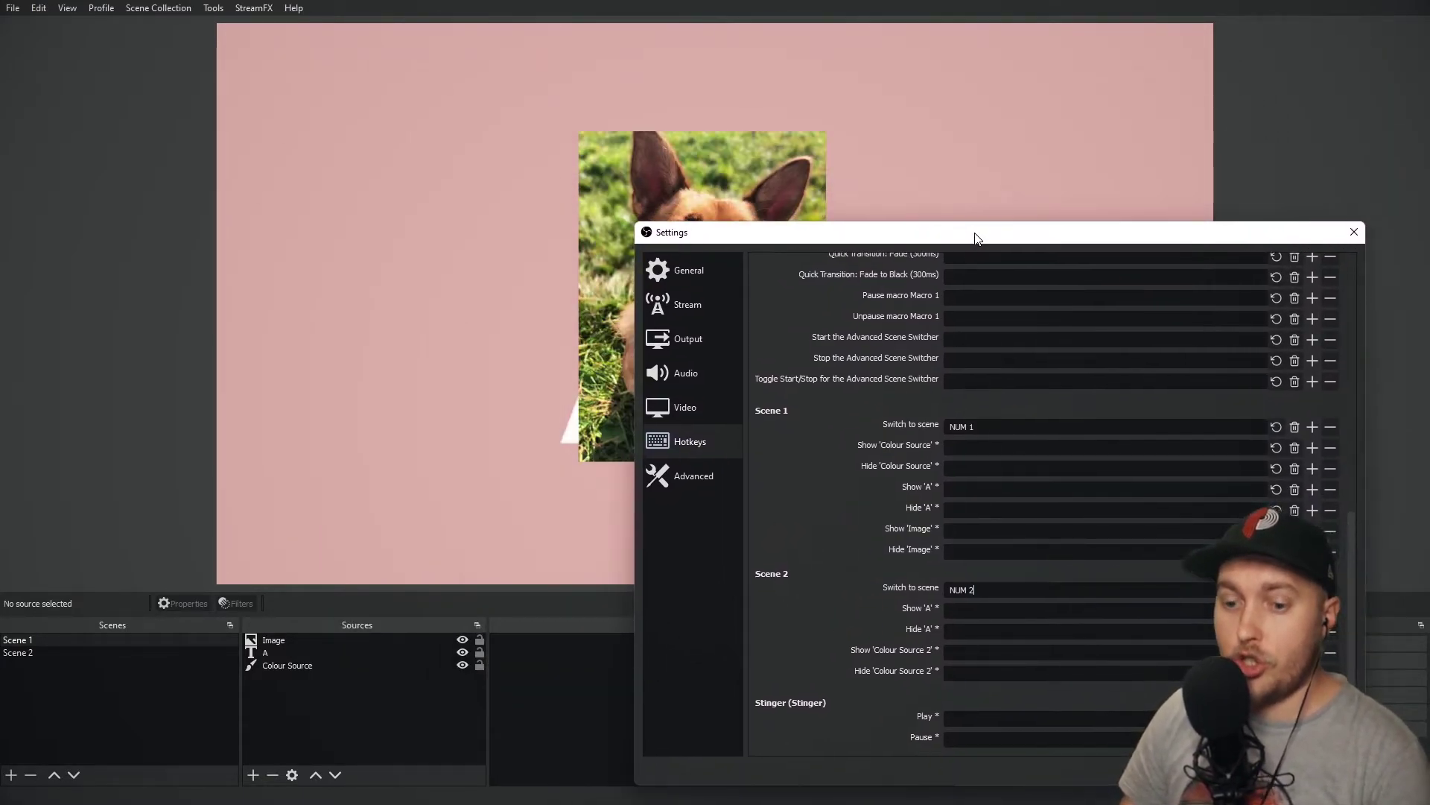
drag(708, 237, 507, 107)
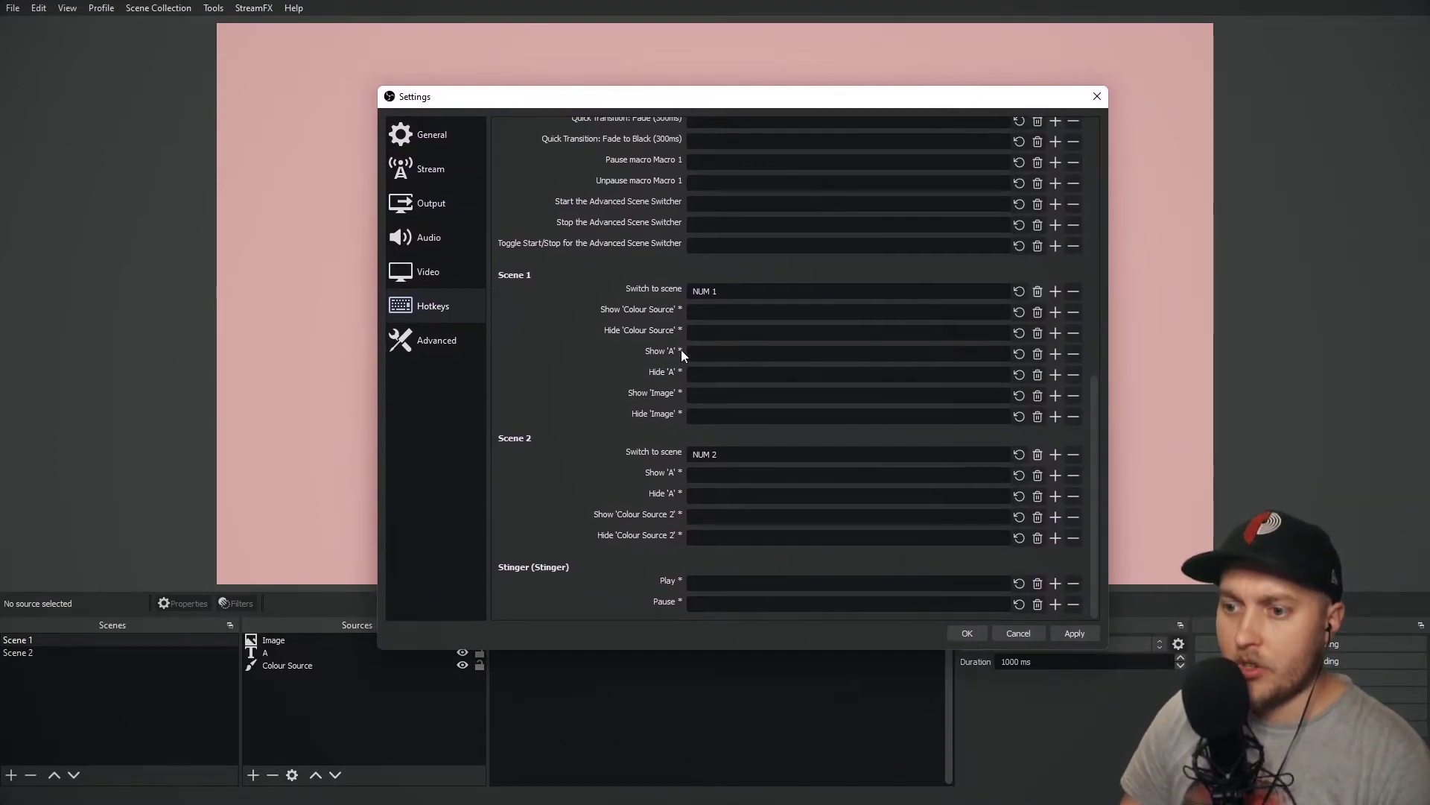
Set Show 'Image' to NUM 4 and Hide 'Image' to NUM 5, then apply and close Settings
click(693, 392)
key(KP_4)
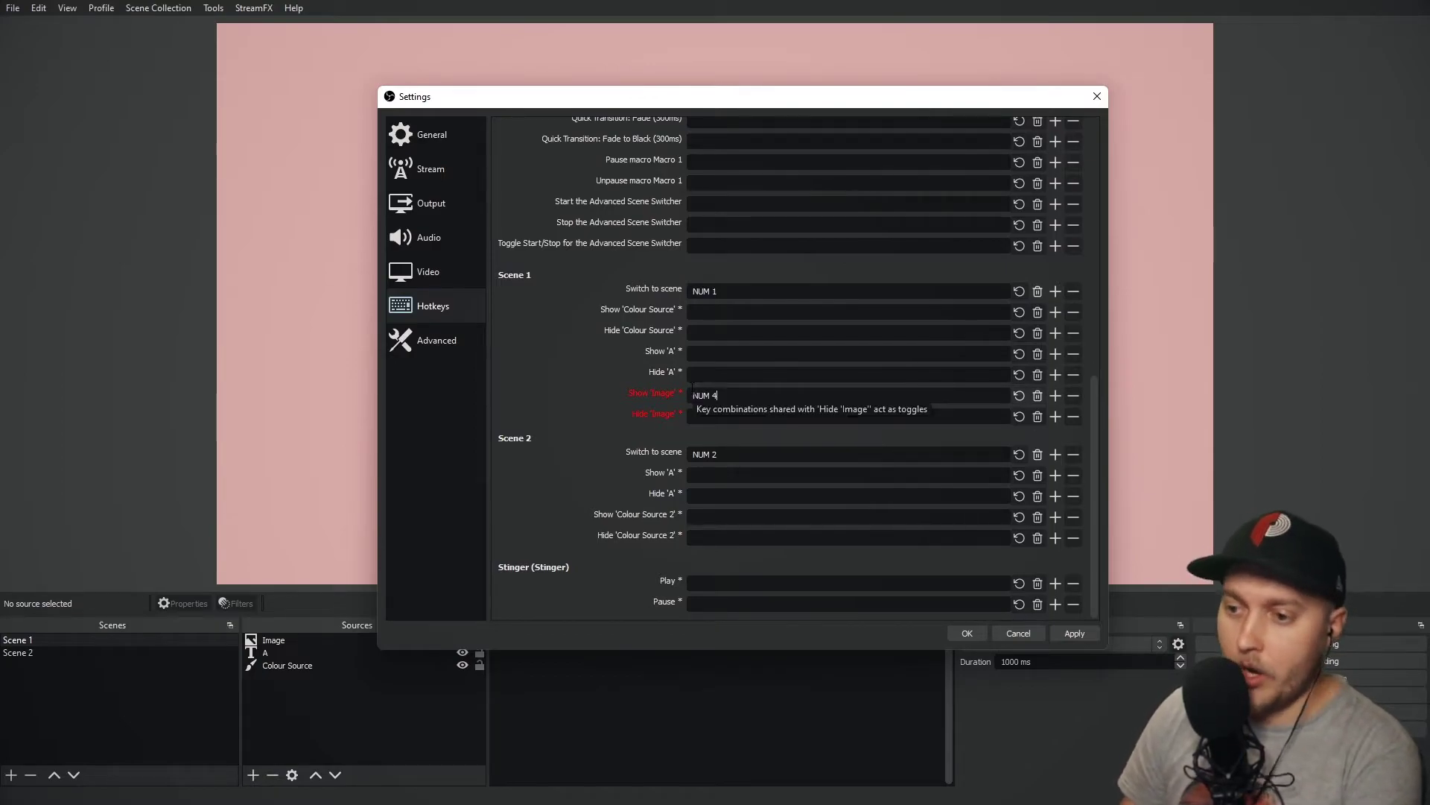
click(879, 414)
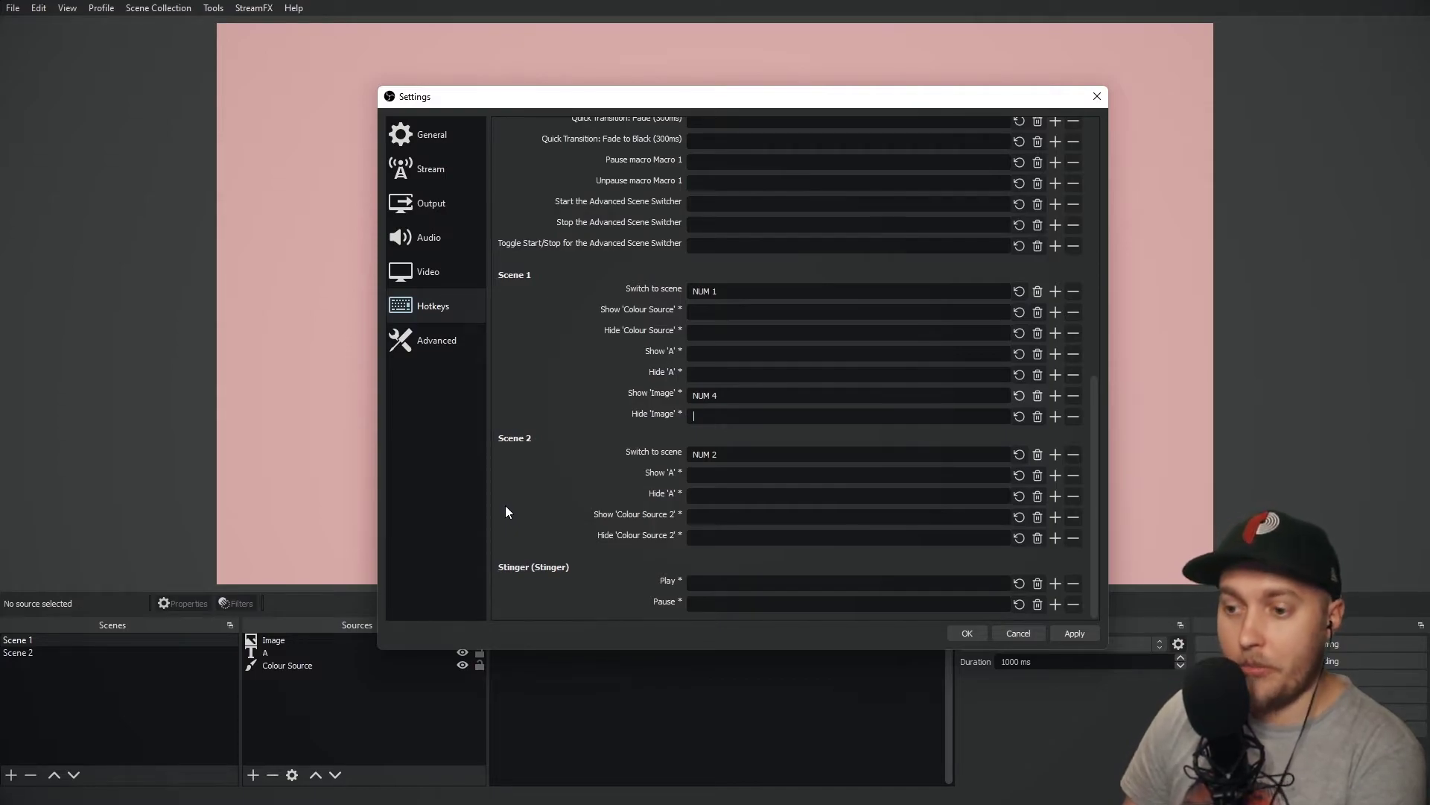
key(KP_5)
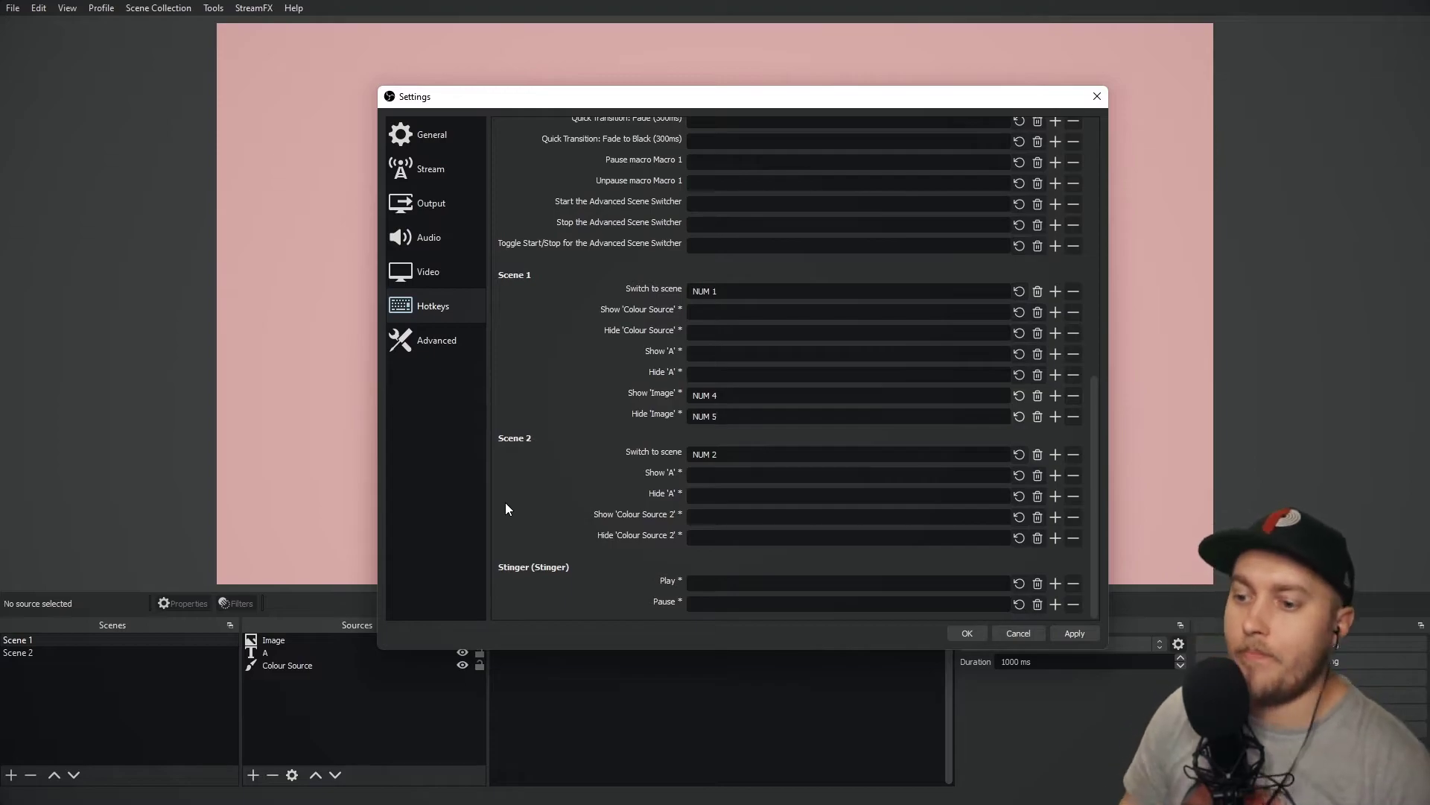
click(1070, 632)
click(968, 632)
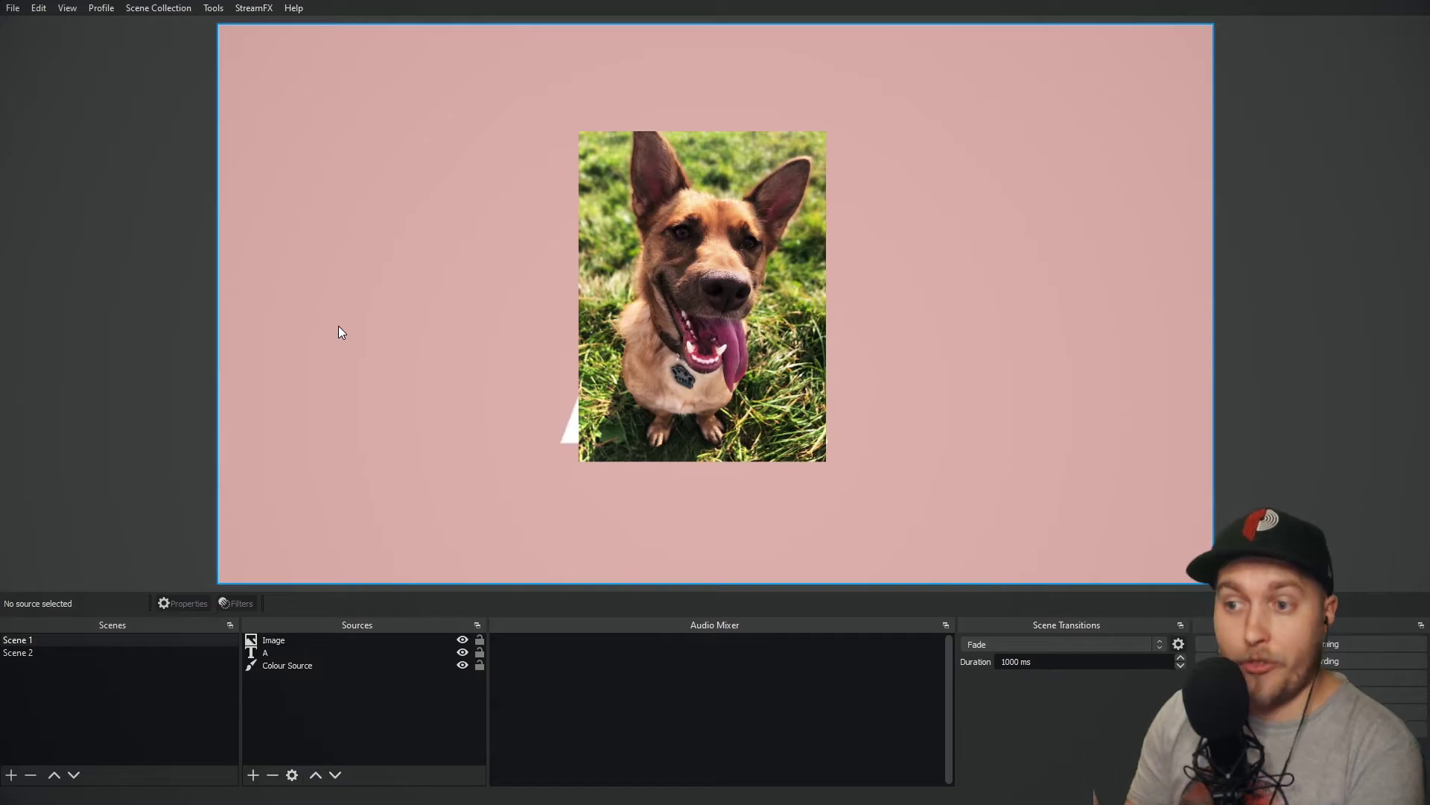
Hide and reshow the dog image in Scene 1 repeatedly using its numpad hotkeys
key(KP_5)
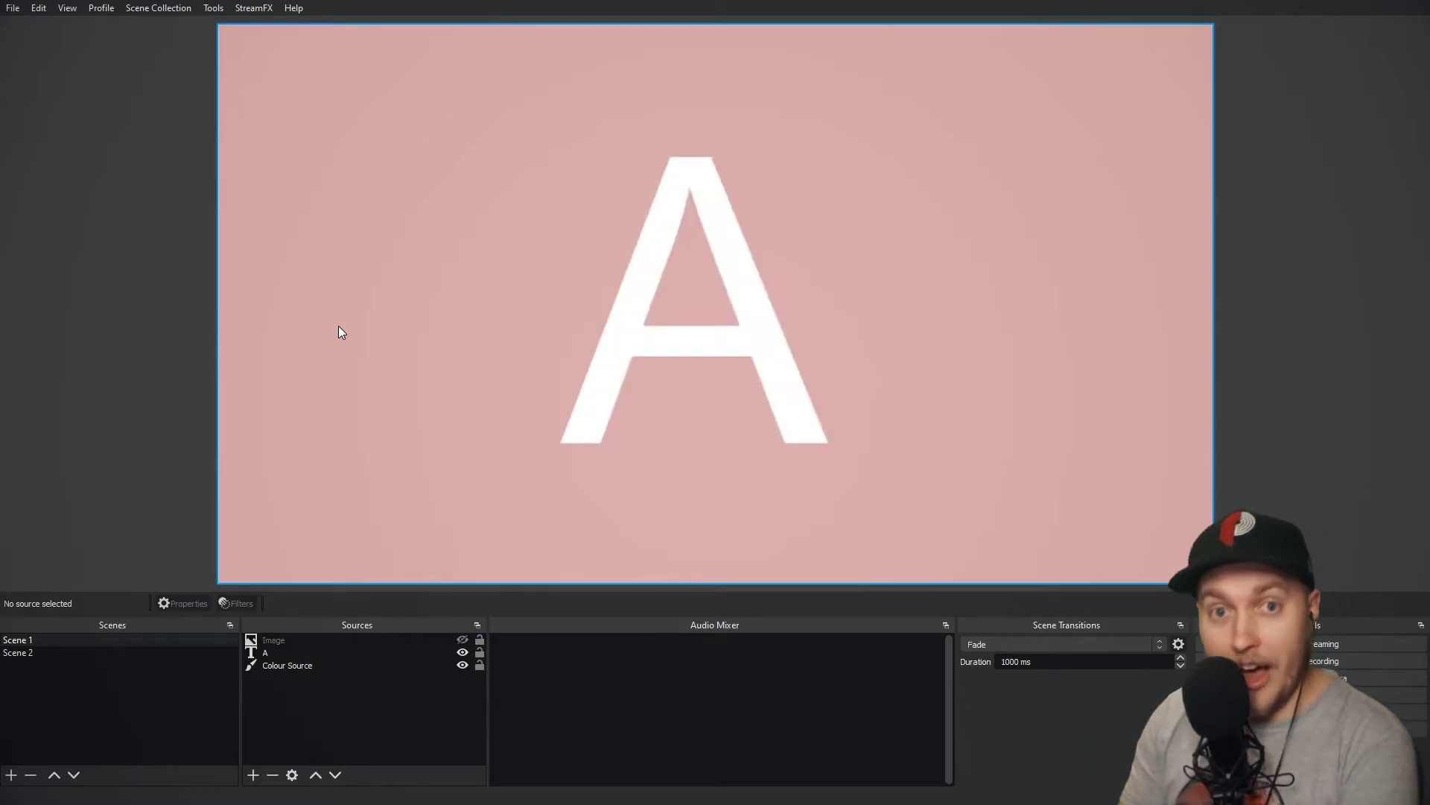
key(KP_5)
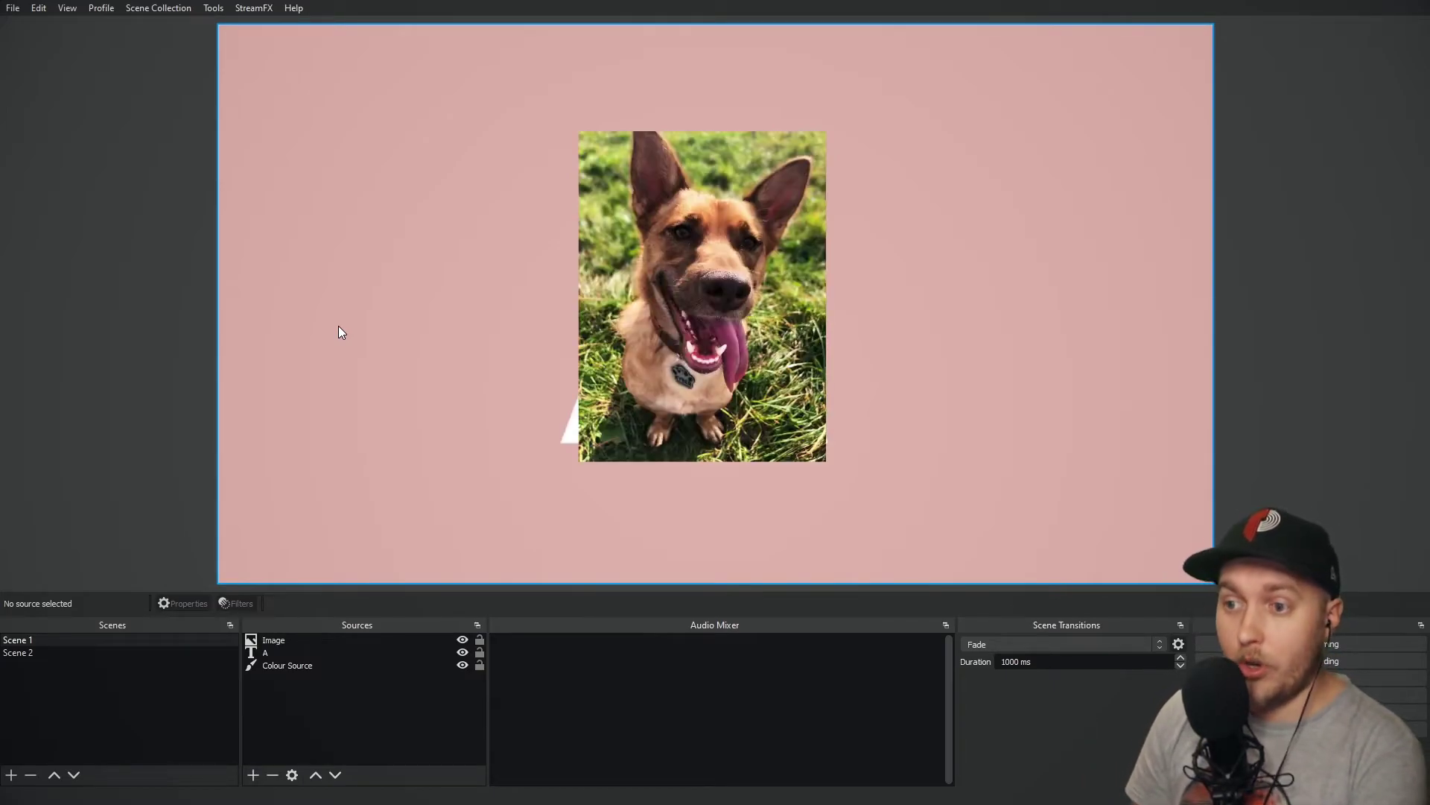
key(KP_5)
key(KP_5)
key(KP_5)
key(KP_5)
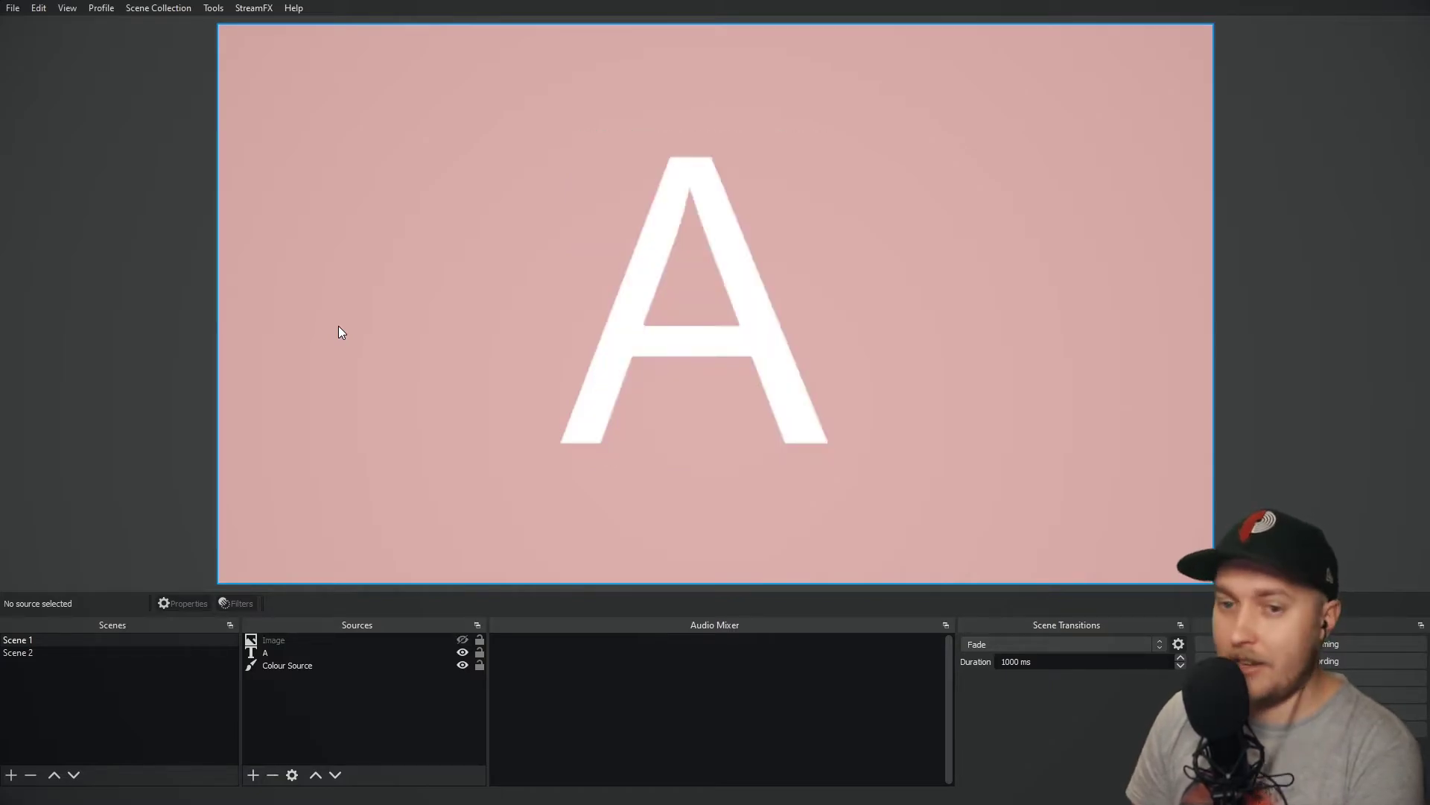
key(KP_5)
key(KP_5)
key(KP_5)
key(KP_5)
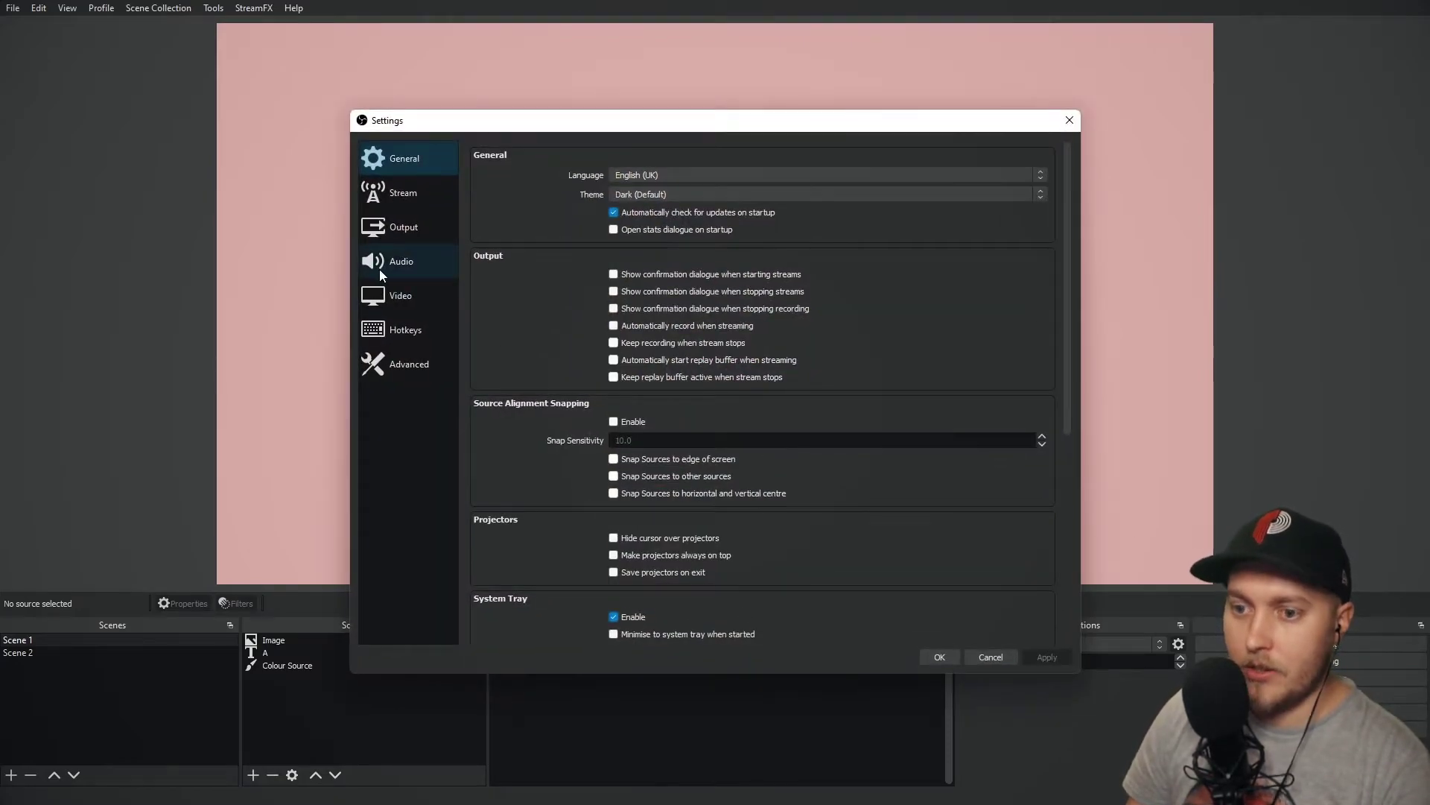
Change the Hide 'Image' hotkey to NUM 4, matching Show 'Image', then apply and close
click(406, 329)
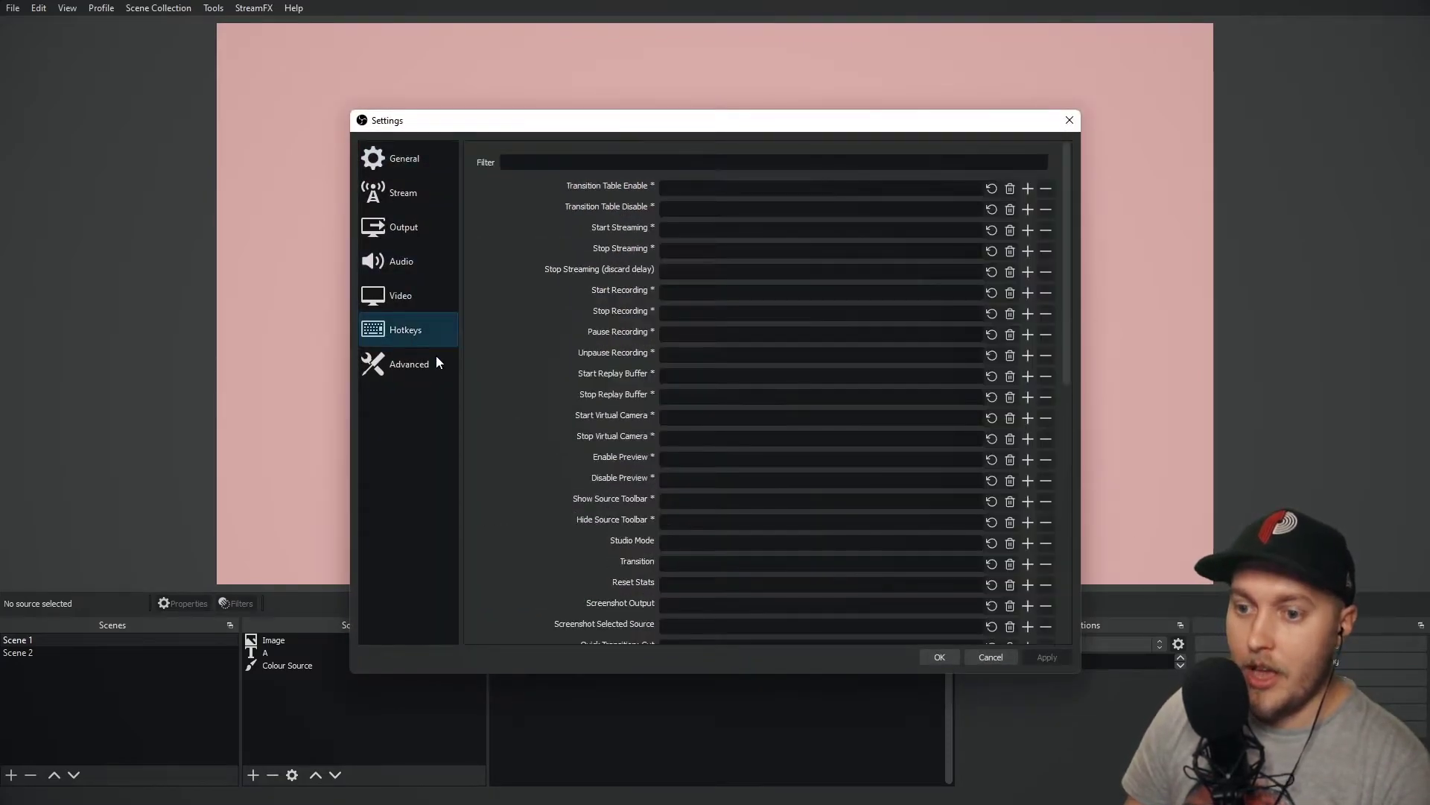
scroll(644, 504, down, 10)
scroll(630, 492, down, 3)
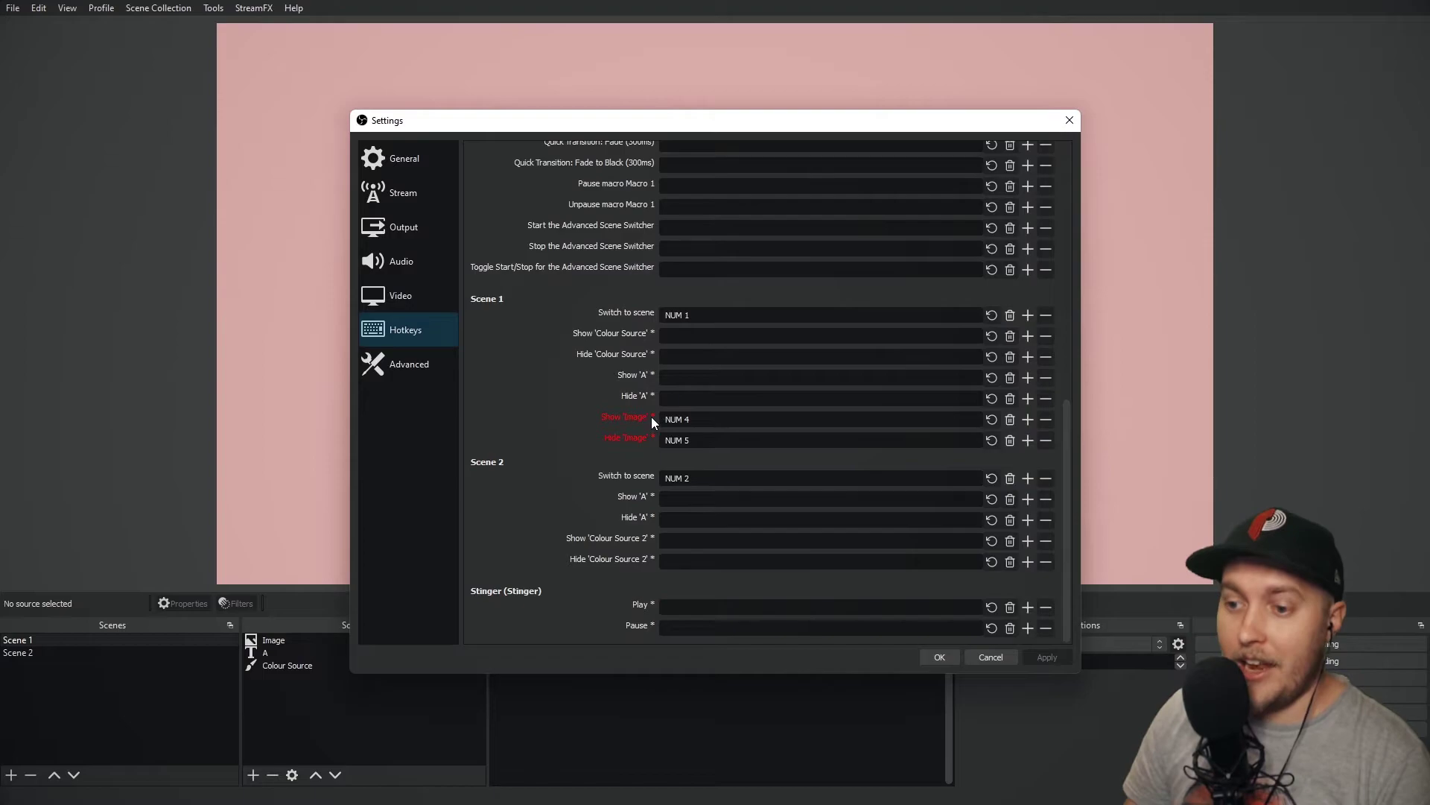
mouse_move(651, 419)
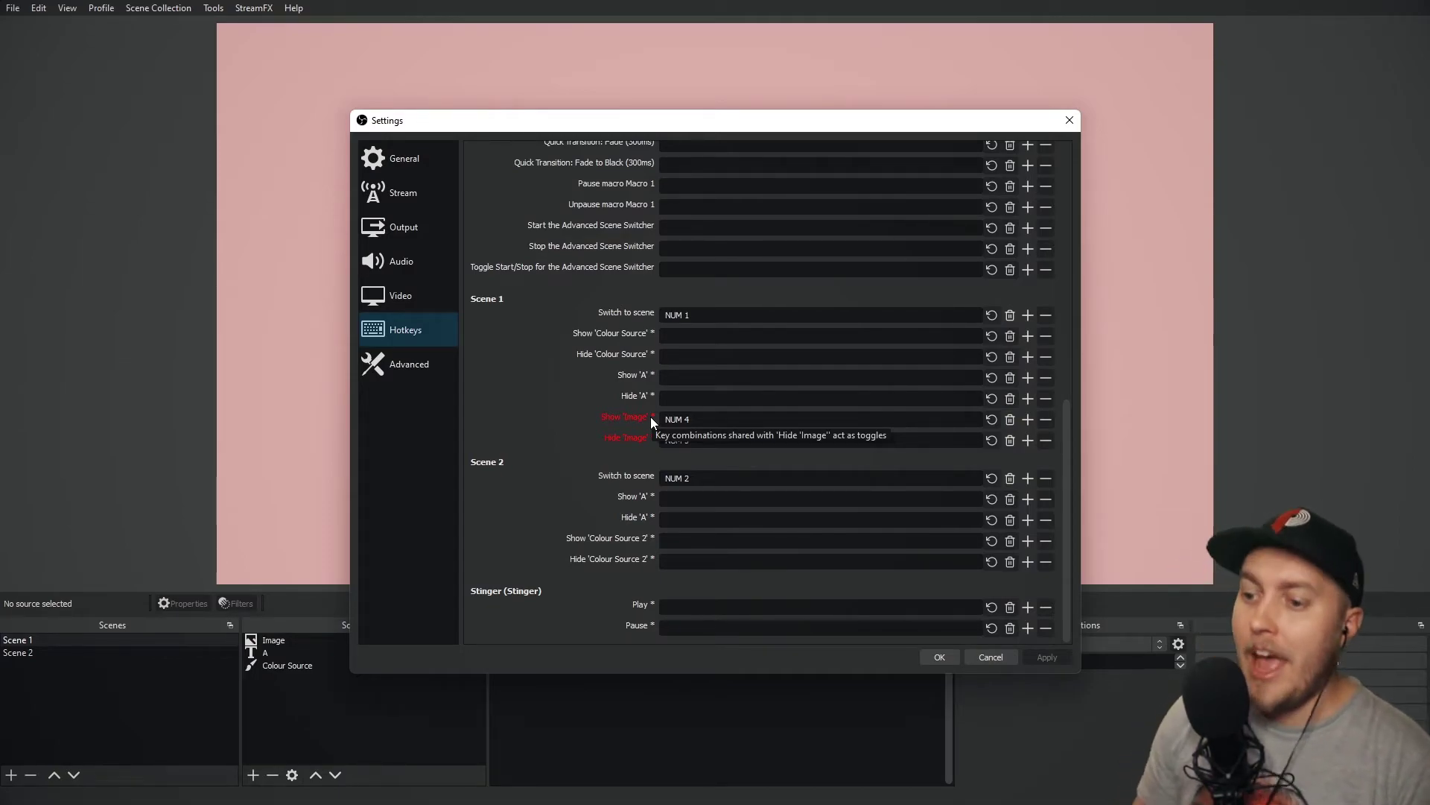
click(642, 438)
key(KP_4)
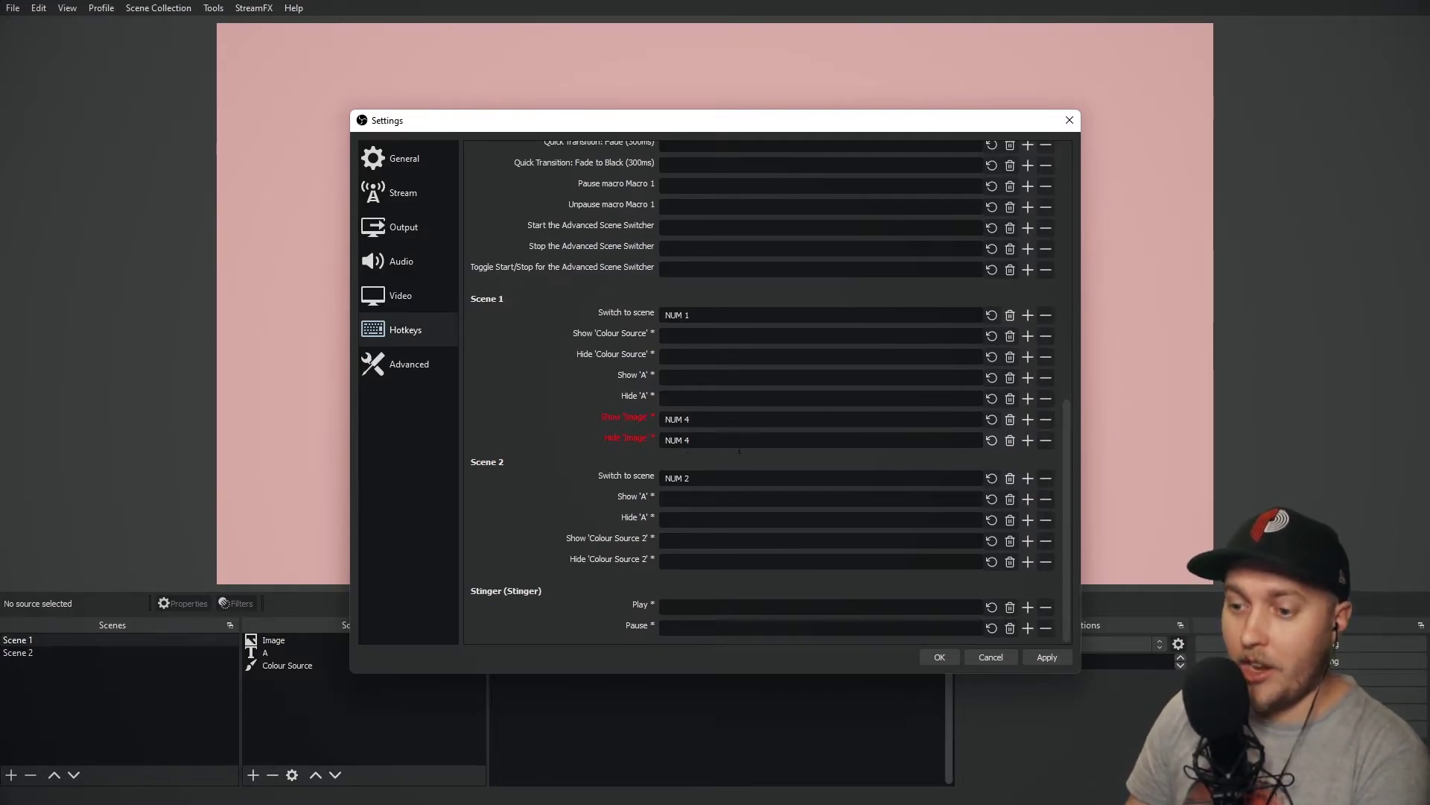
click(1044, 657)
click(932, 657)
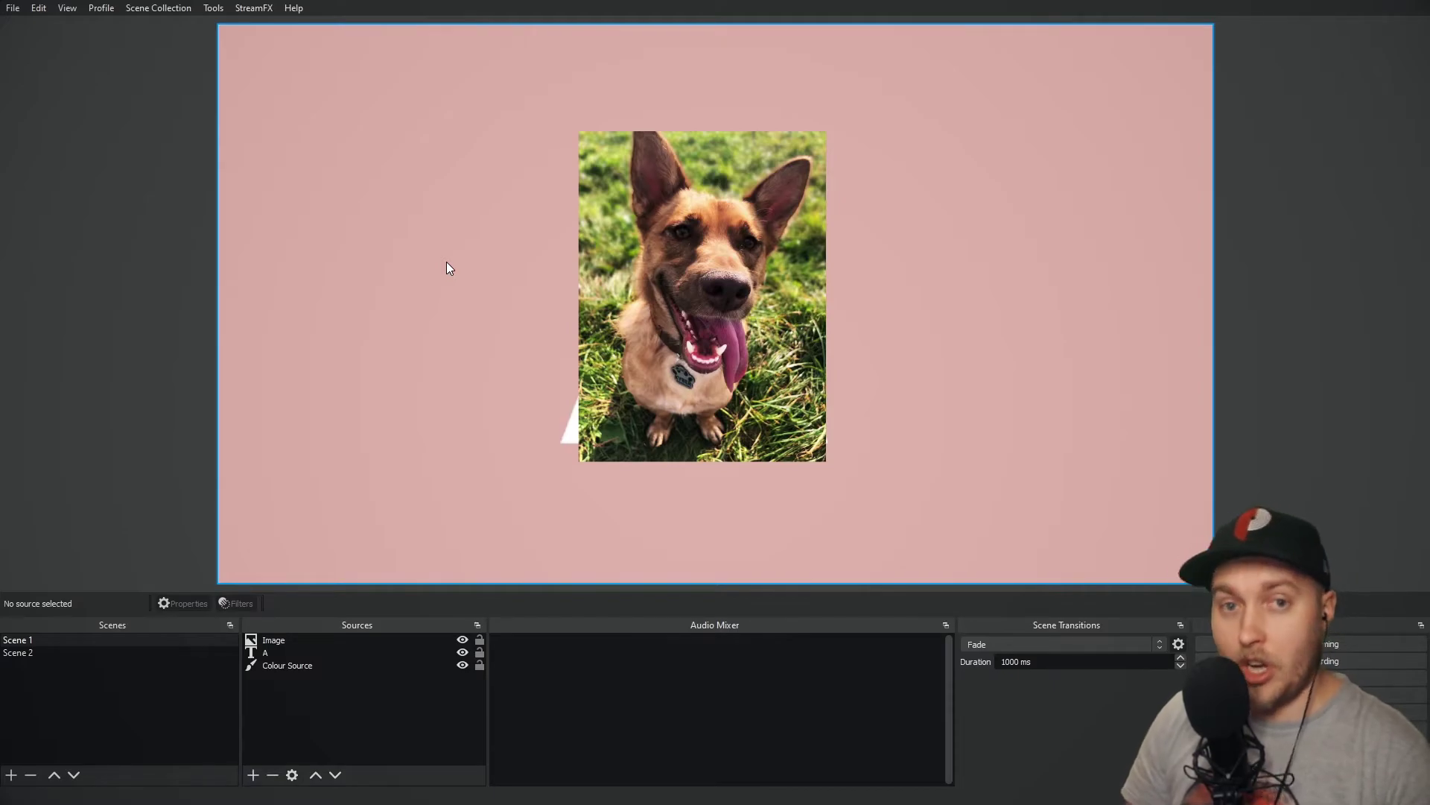
Toggle the dog image hidden and visible twice with the shared toggle key
key(F2)
key(F1)
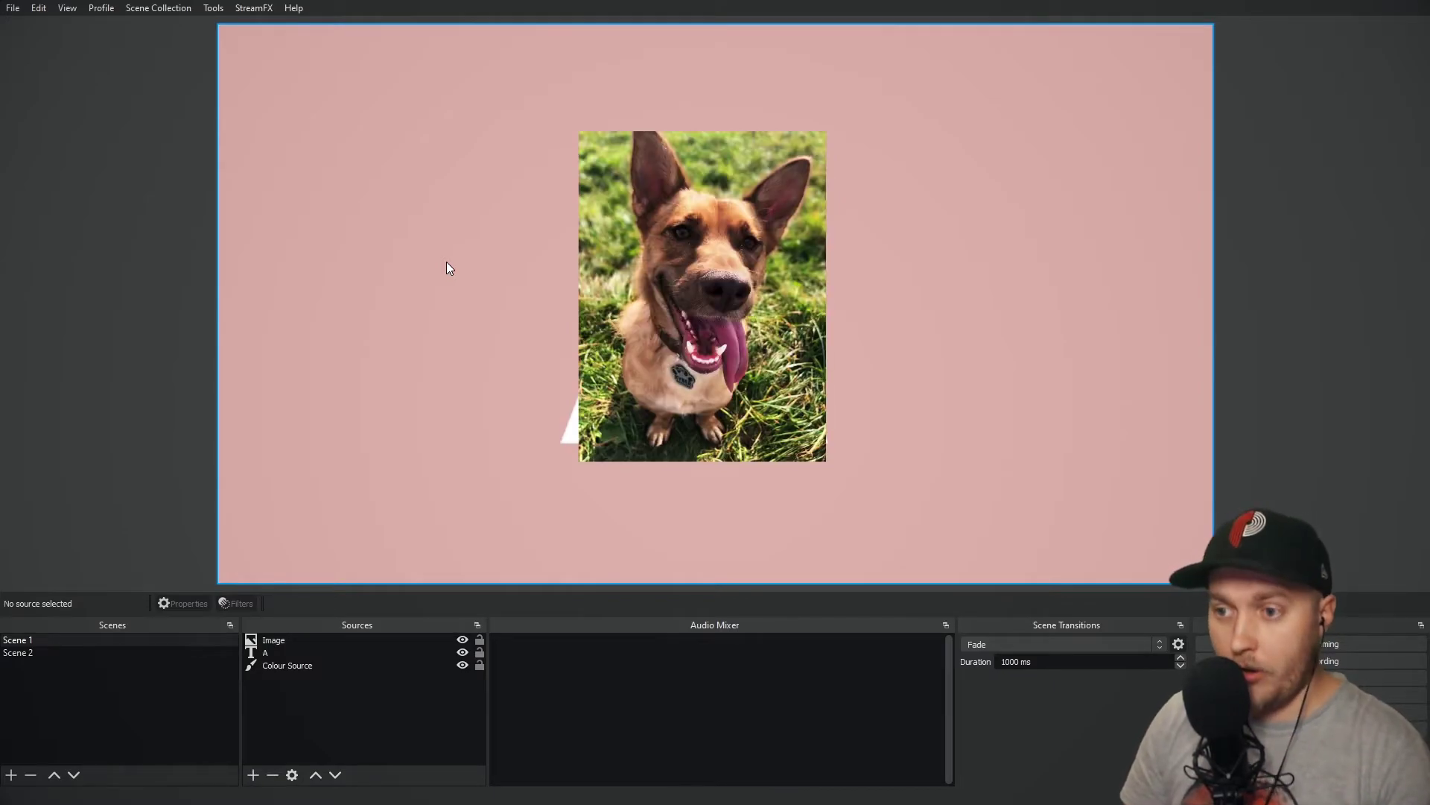
key(F2)
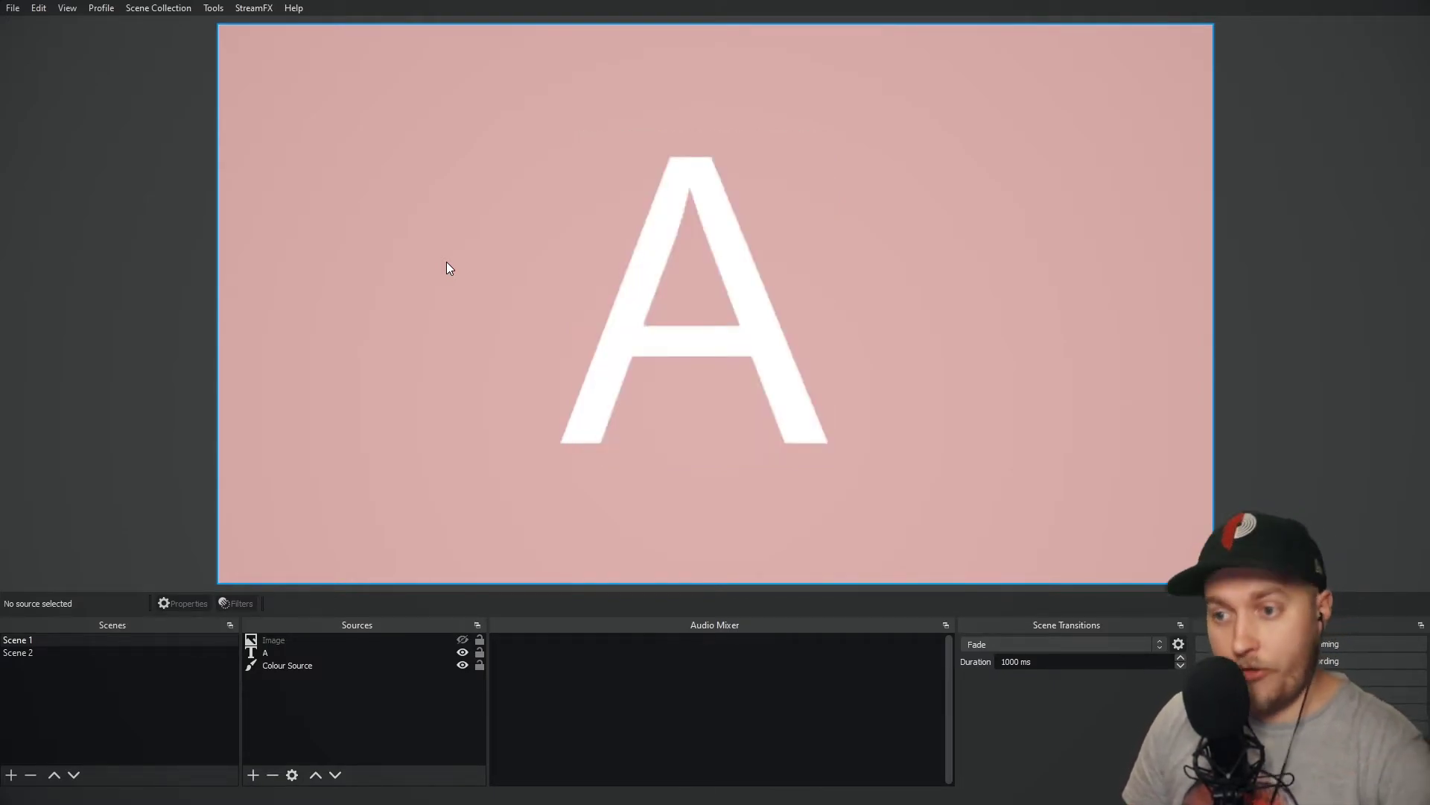
key(F1)
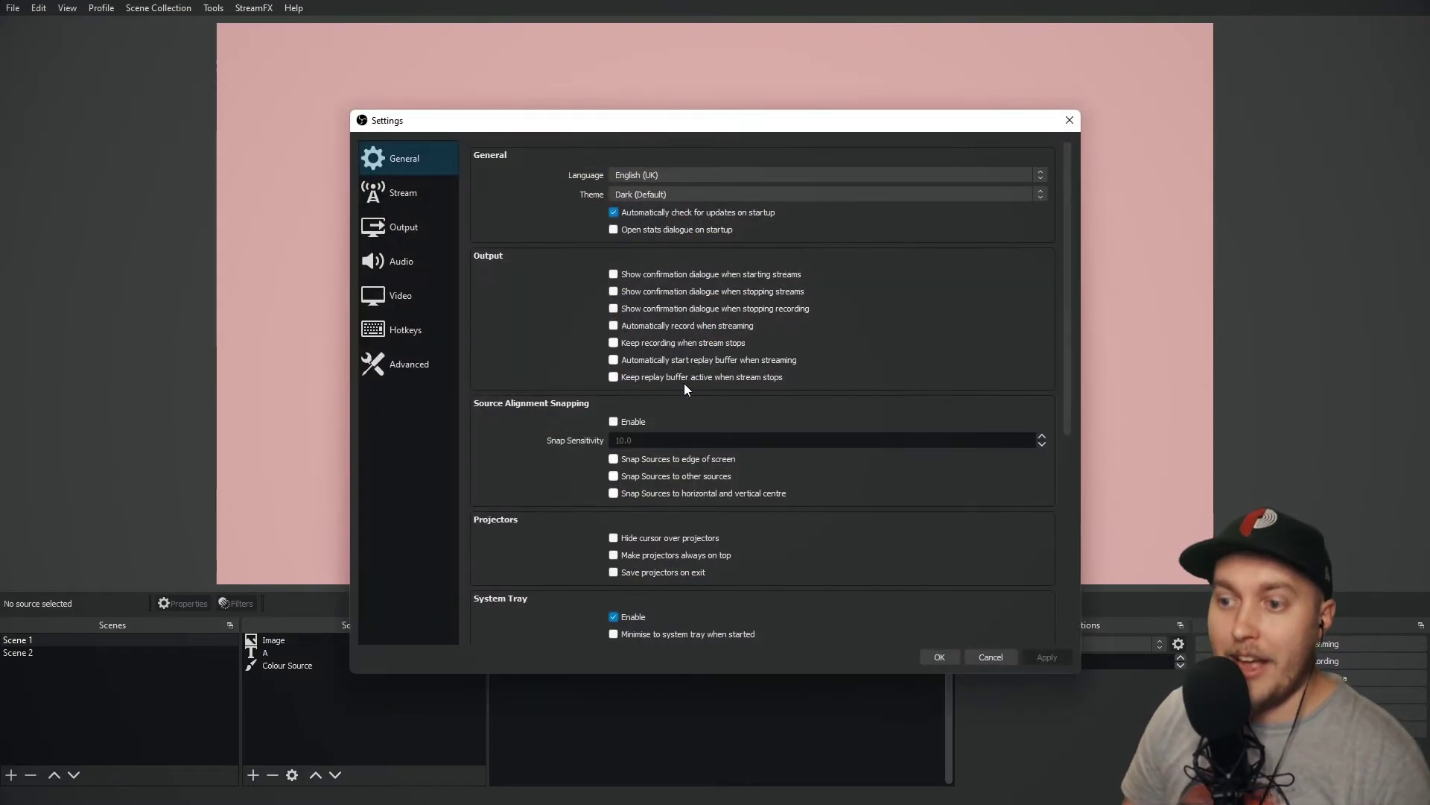
Open the Hotkeys page and scroll down to the Scene 1 and Scene 2 sections
click(408, 329)
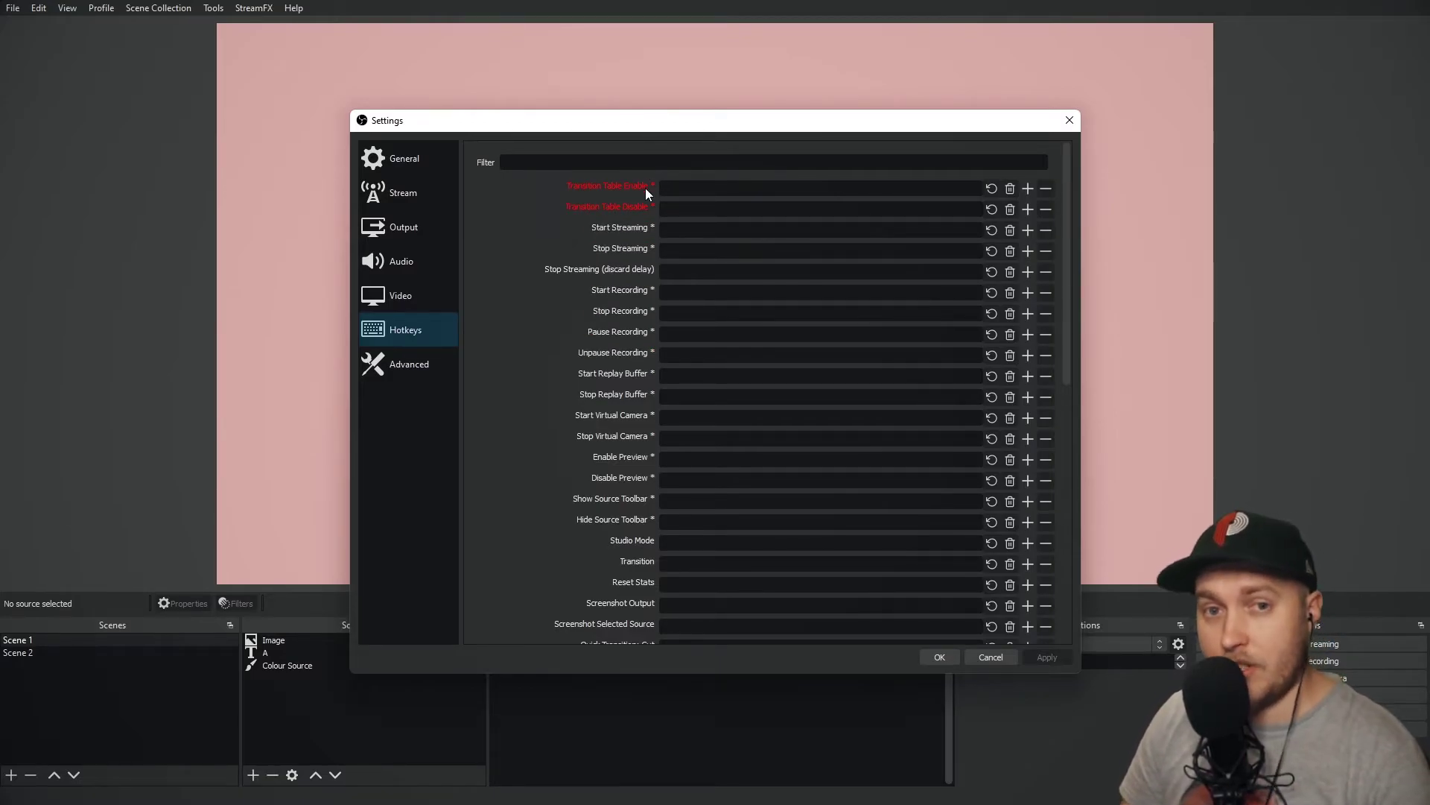
scroll(641, 189, down, 5)
scroll(688, 488, down, 3)
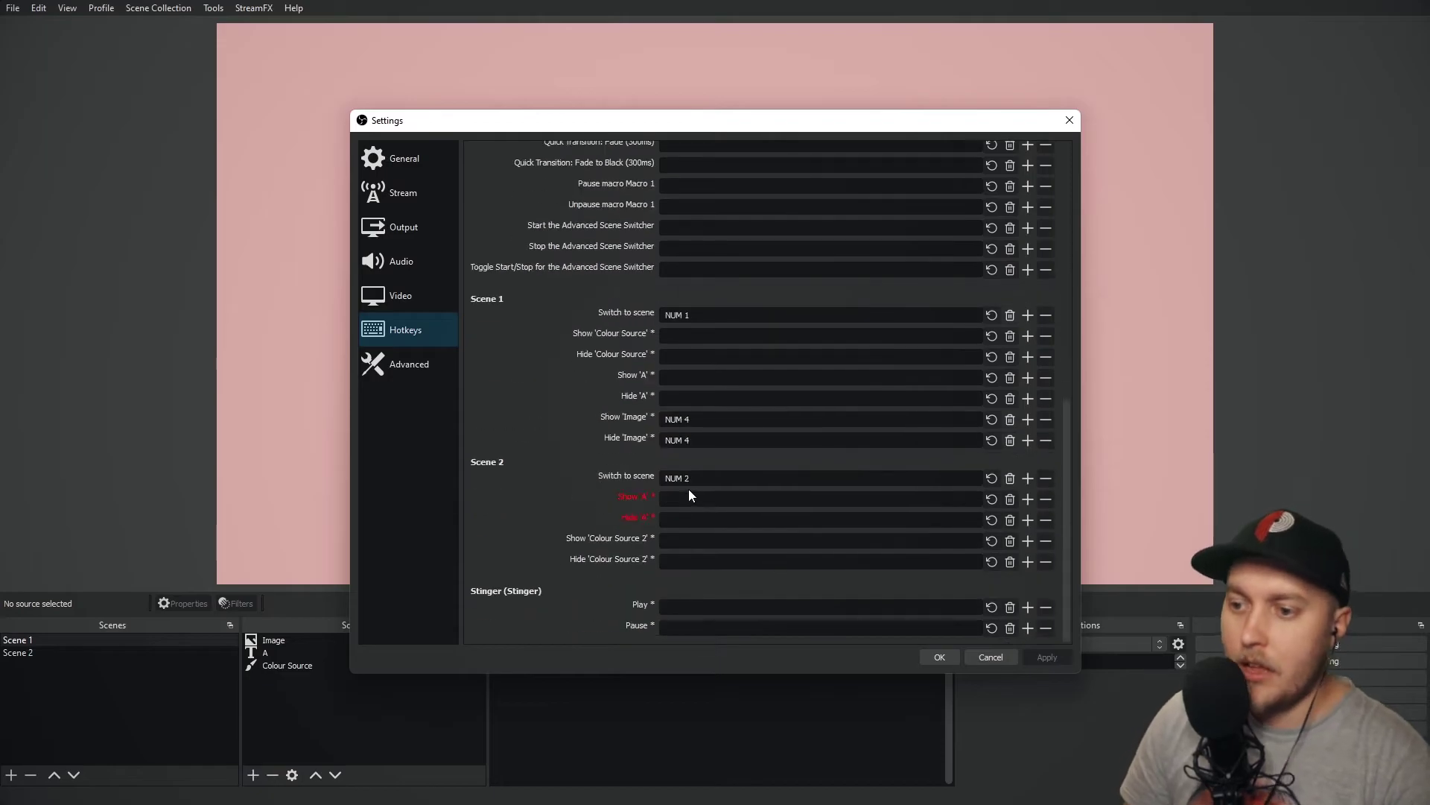
Clear the Scene 1 switch, Show 'Image', Hide 'Image' and Scene 2 switch hotkeys
click(1010, 314)
click(1010, 419)
click(1010, 439)
click(1010, 478)
scroll(906, 592, up, 10)
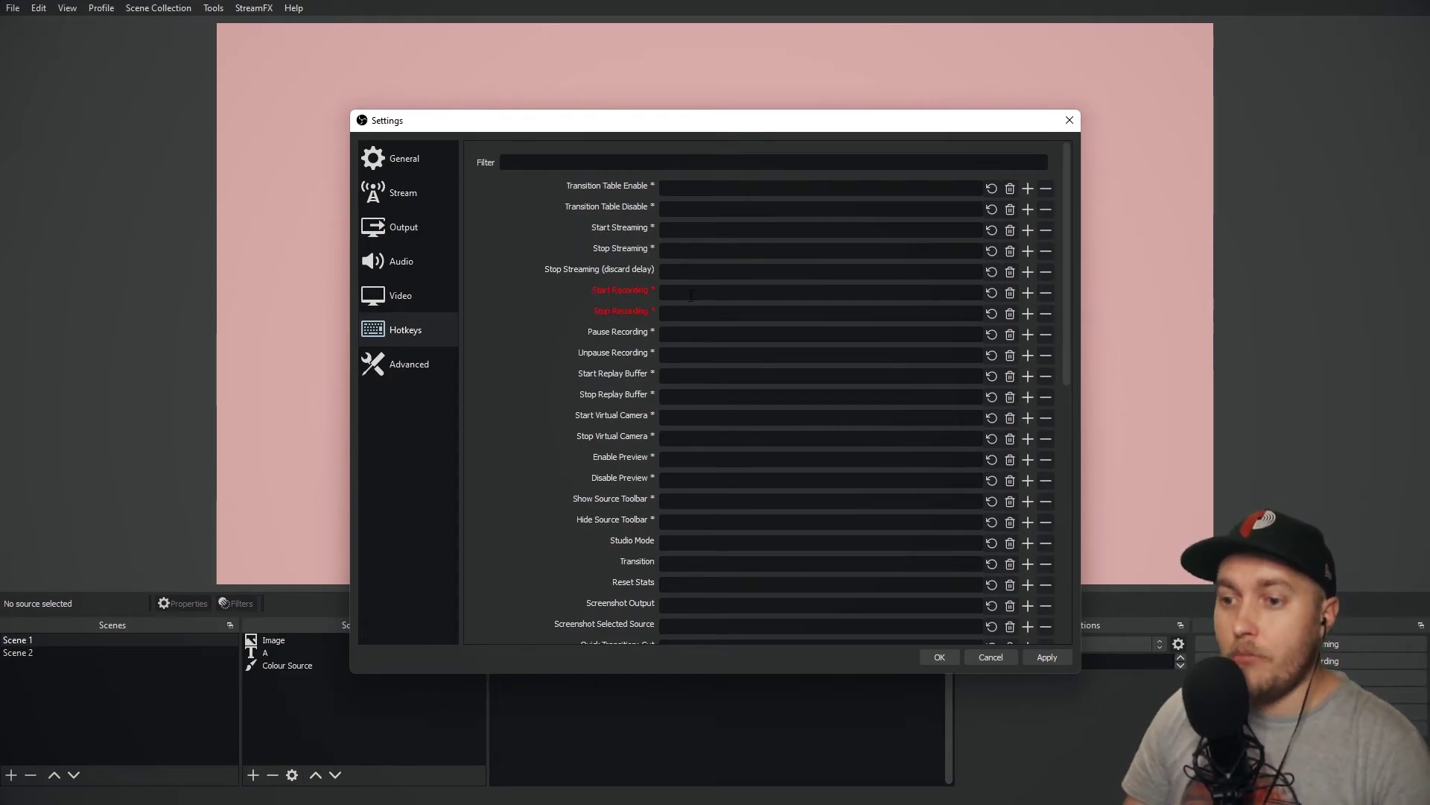
mouse_move(684, 295)
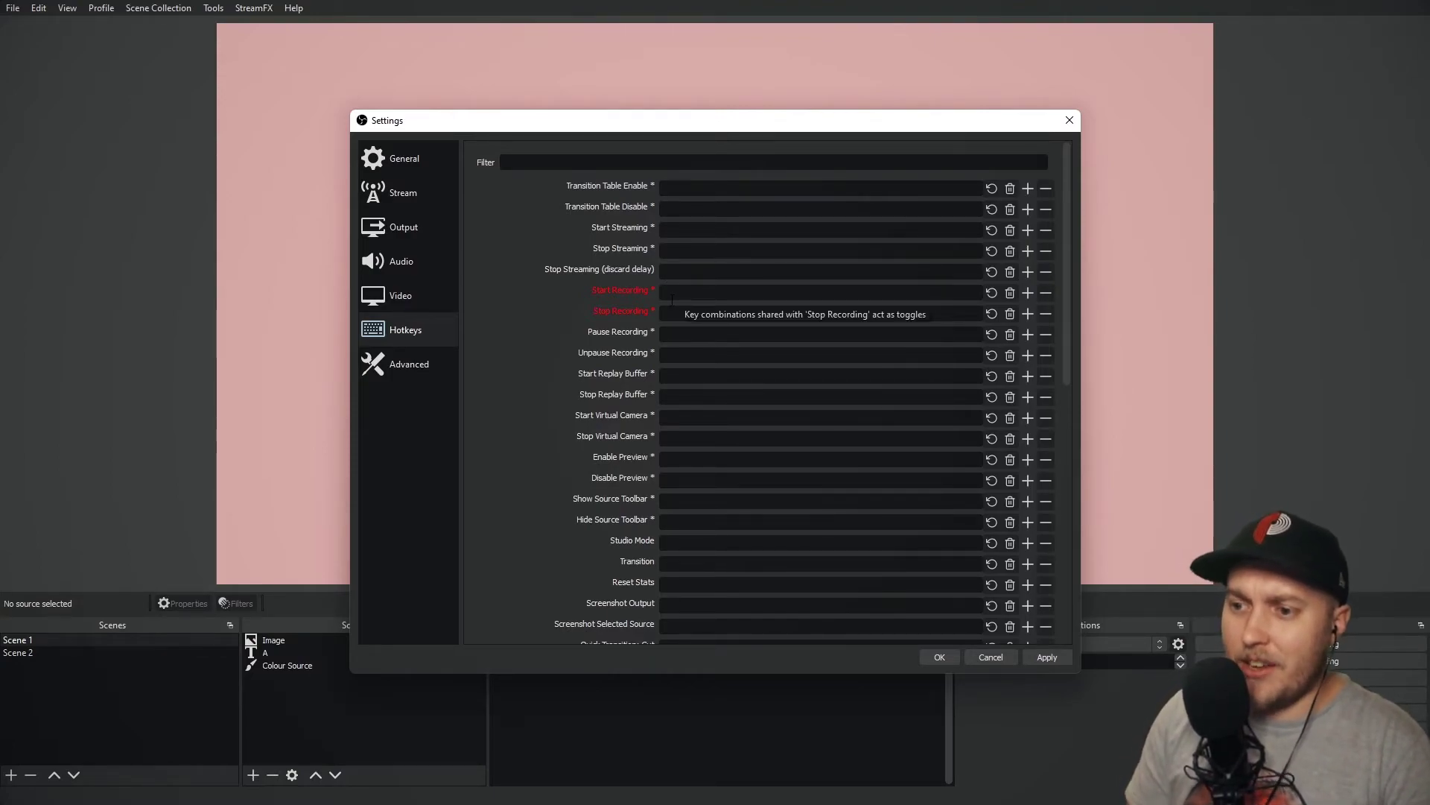
click(694, 298)
key(alt+r)
key(ctrl+r)
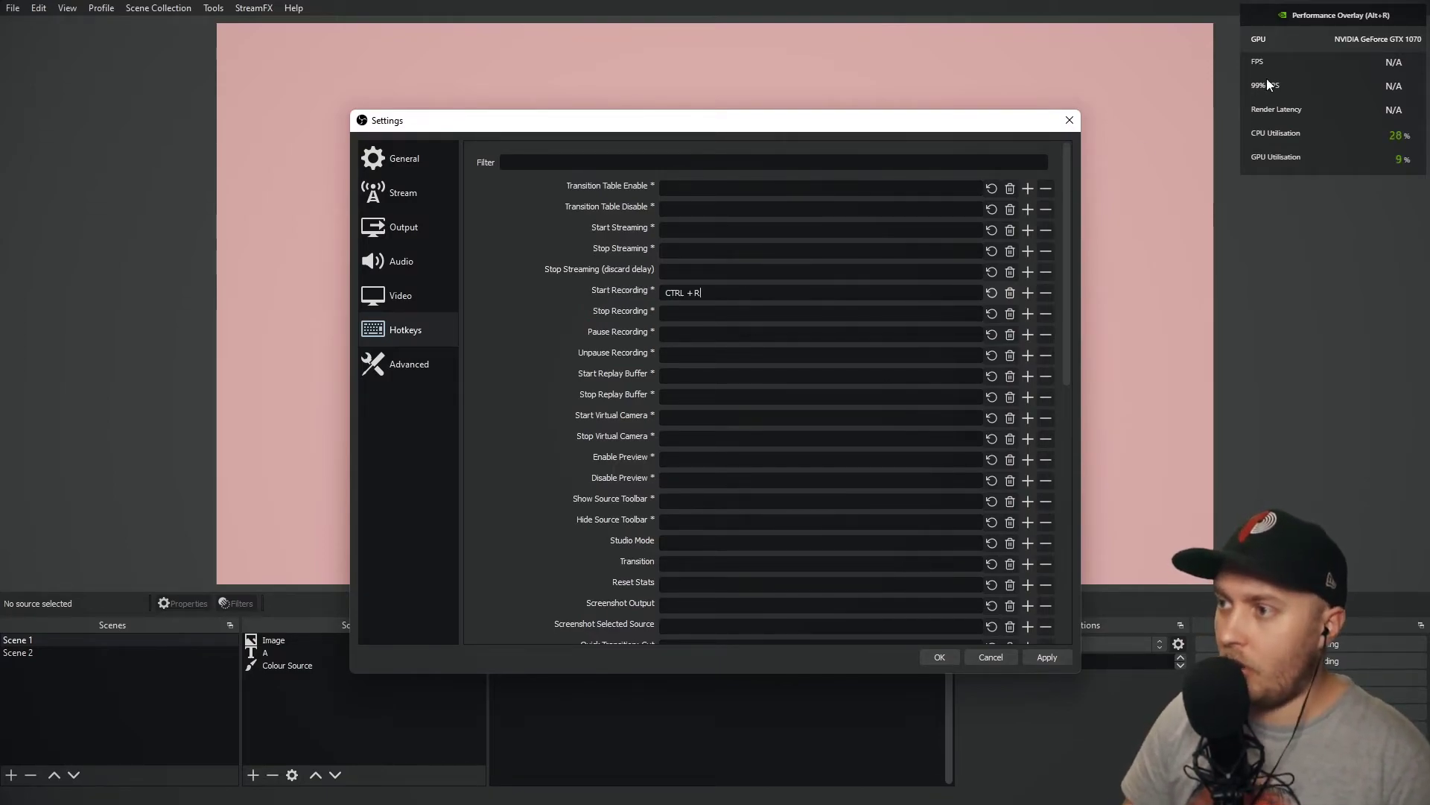
key(alt)
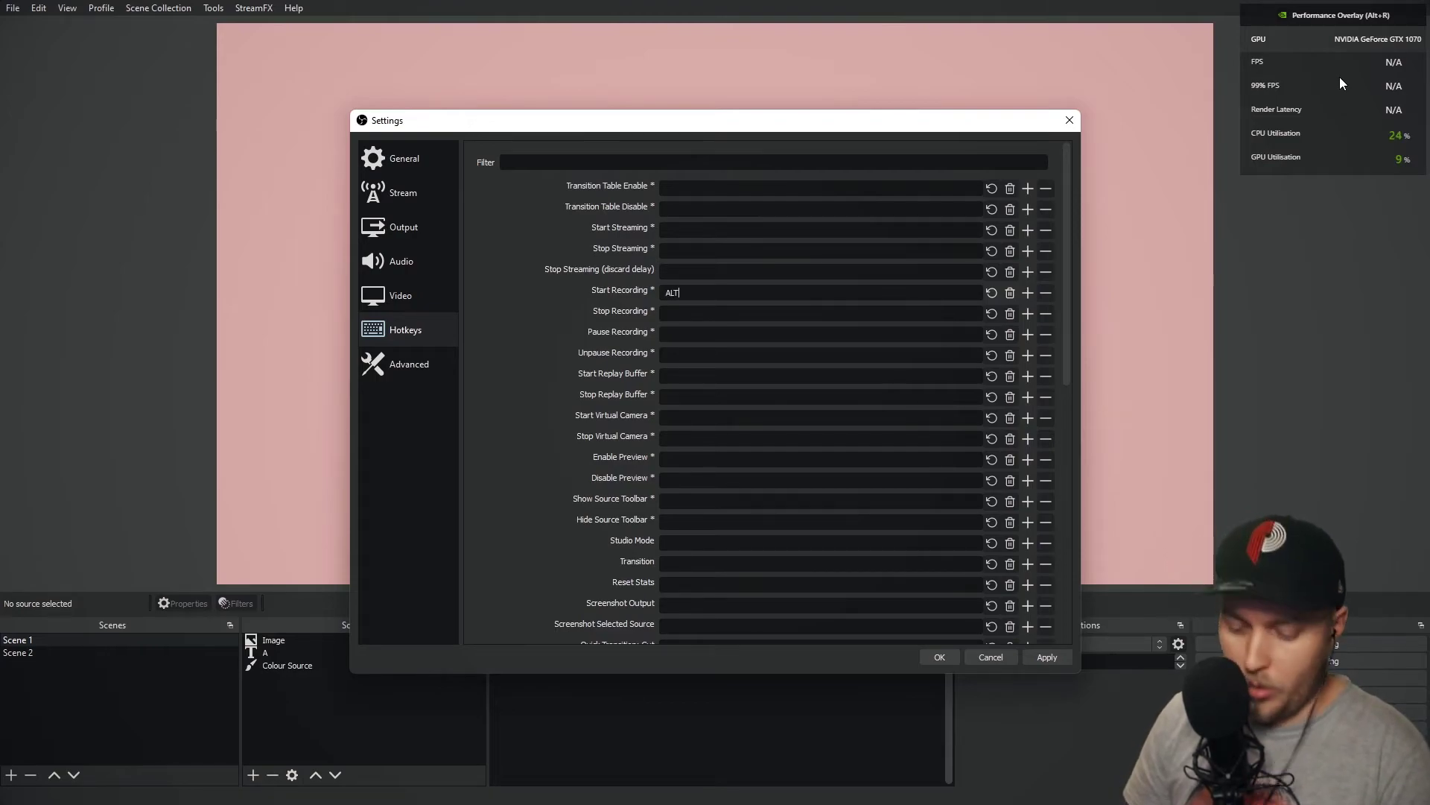
key(alt+r)
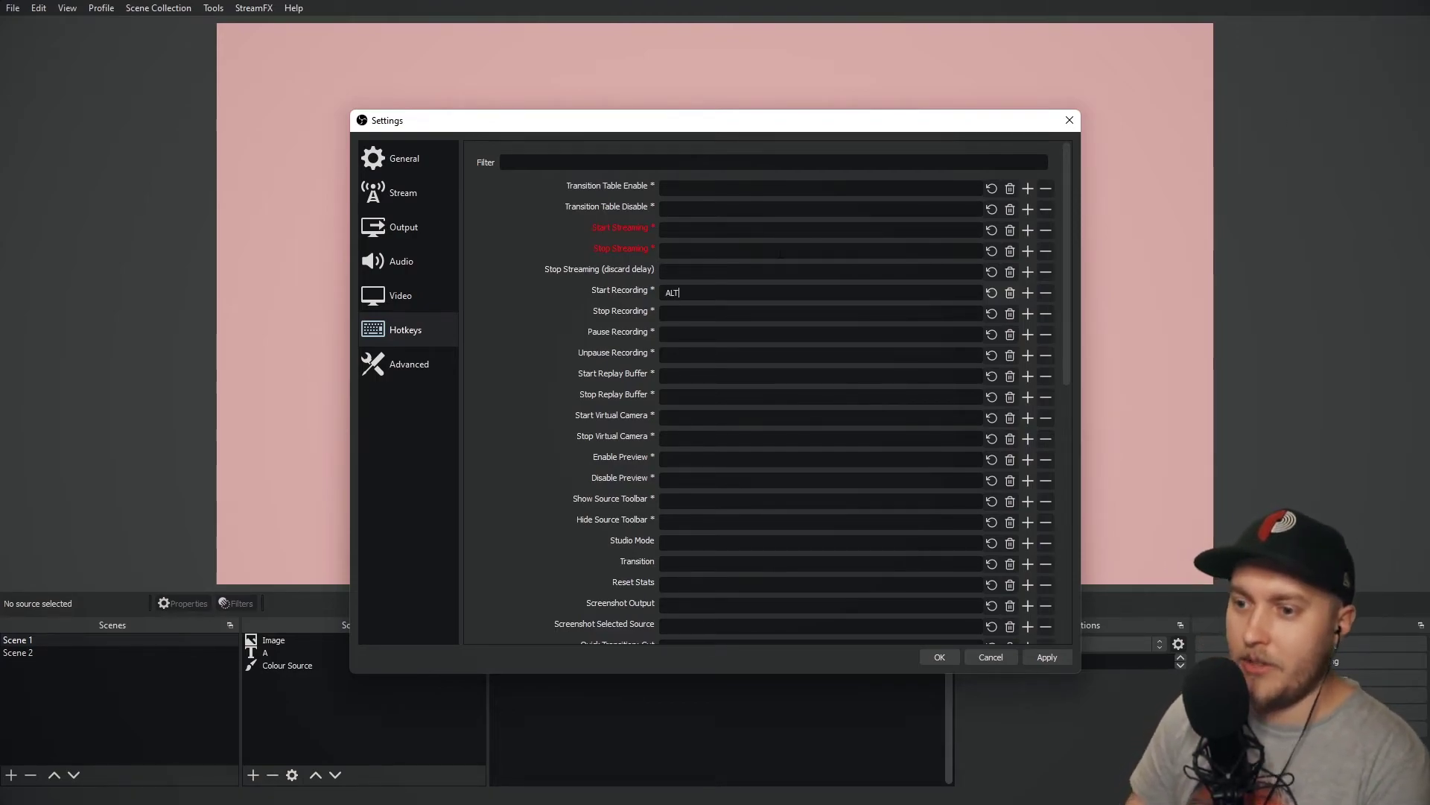
click(1010, 292)
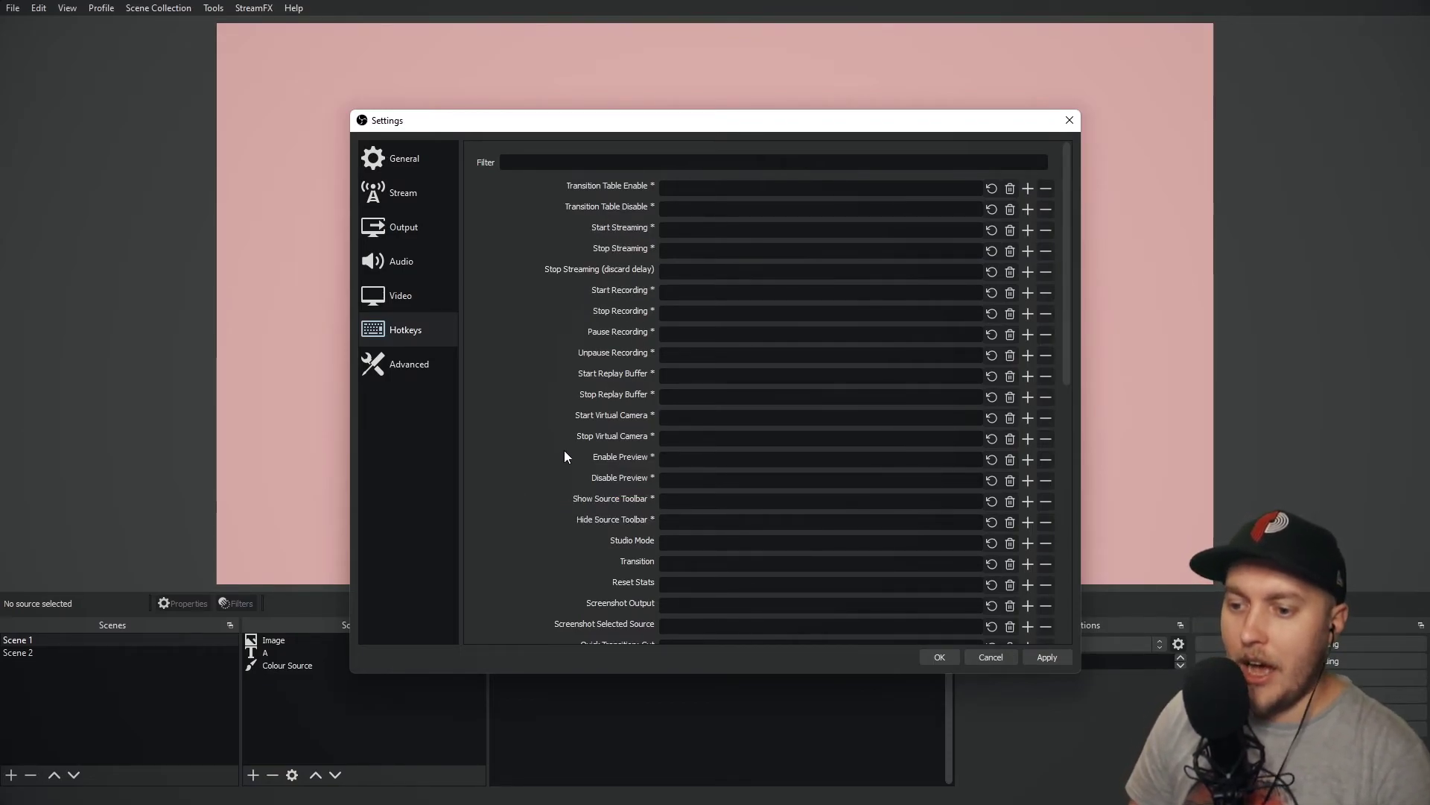
Scroll the Hotkeys list down to Scene 1's Switch to scene entry
scroll(565, 452, down, 4)
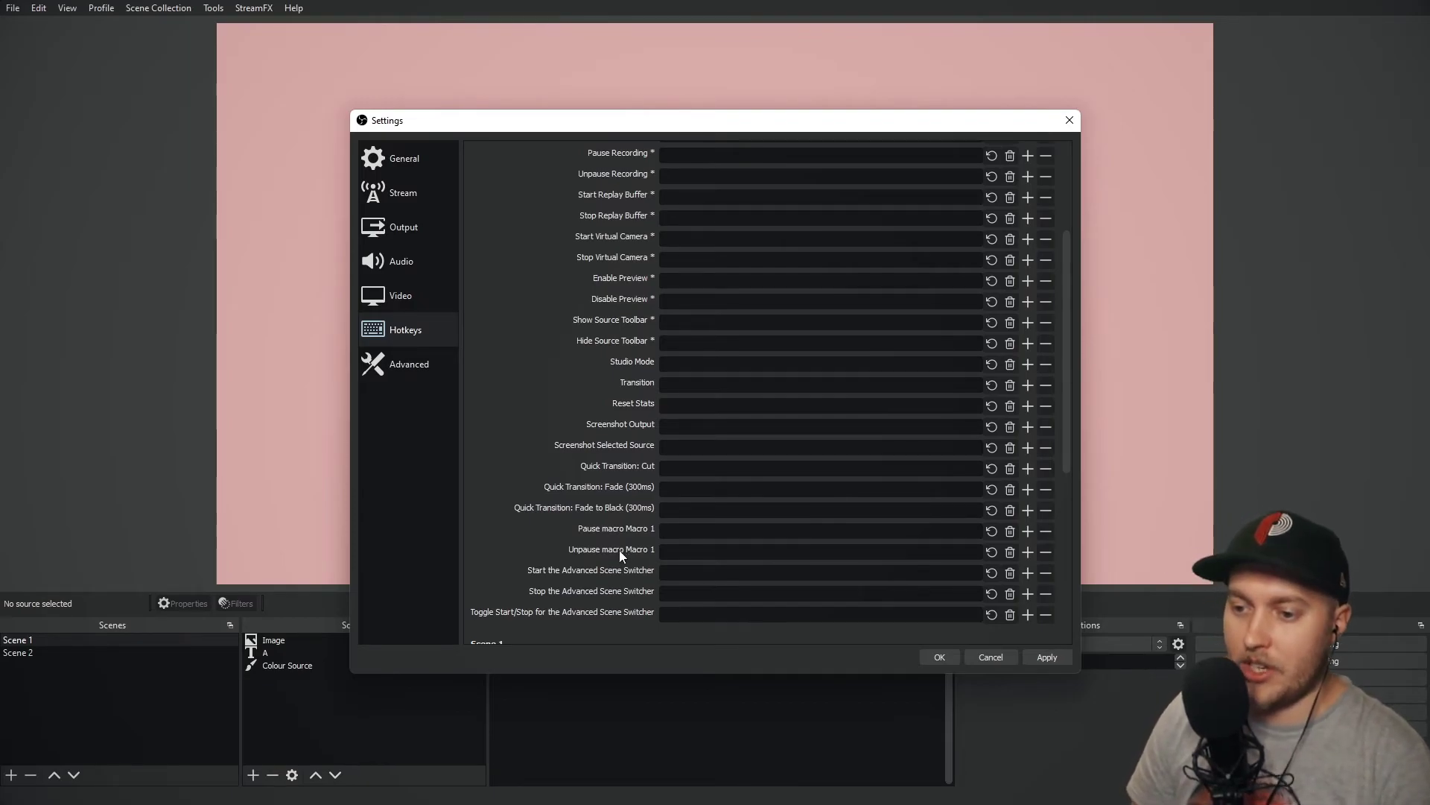
scroll(618, 567, down, 5)
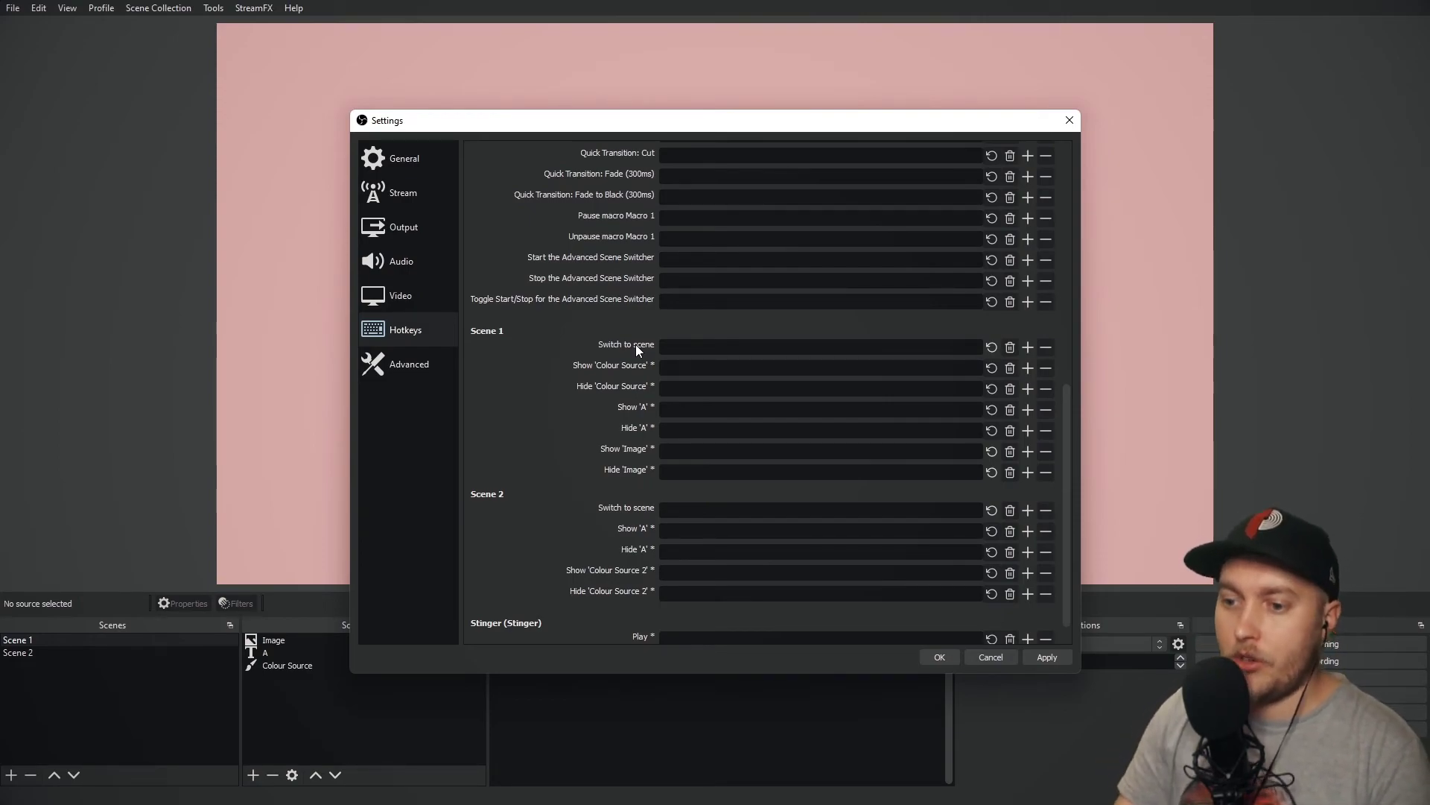
scroll(636, 344, up, 2)
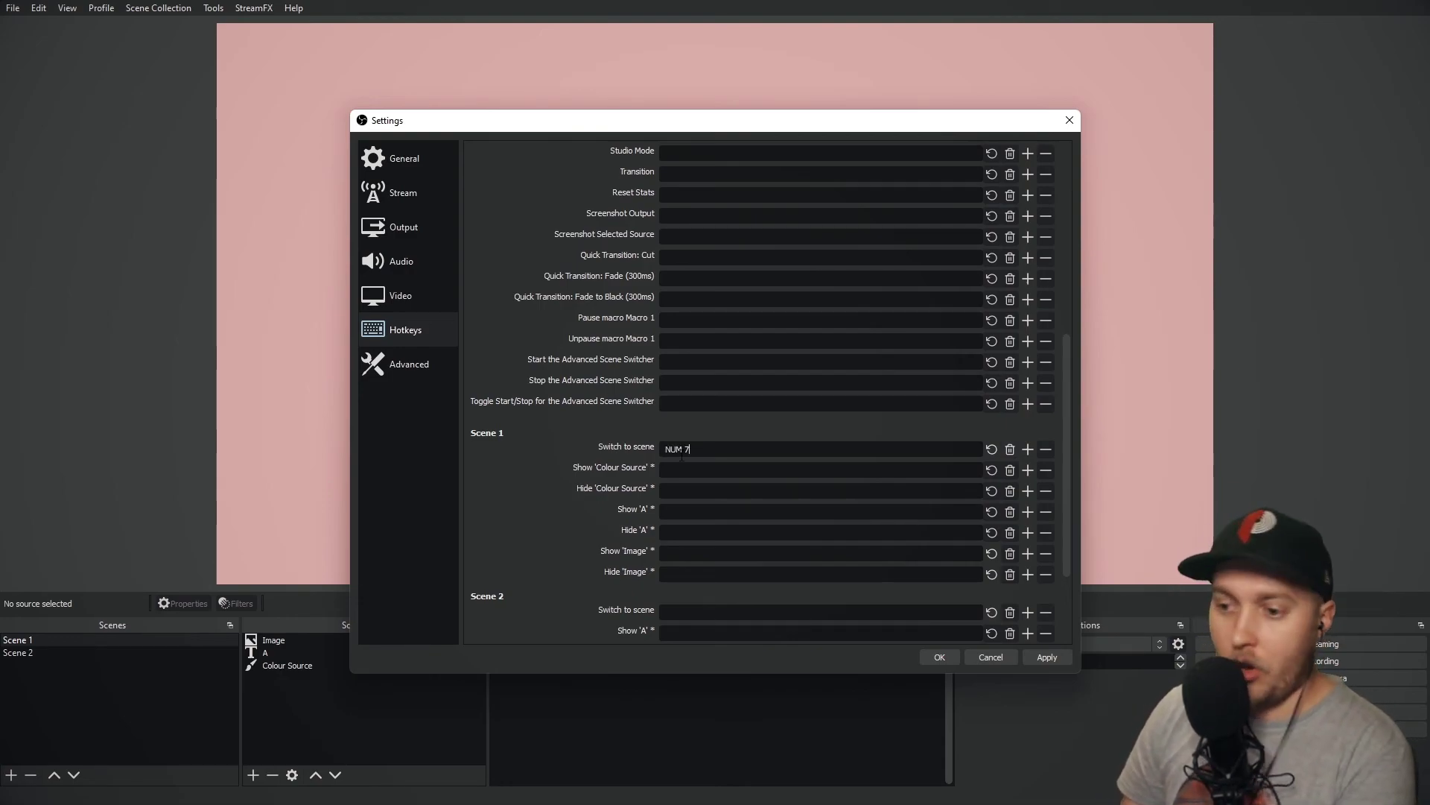
key(KP_7)
click(689, 470)
key(KP_8)
click(691, 488)
key(KP_9)
click(1009, 491)
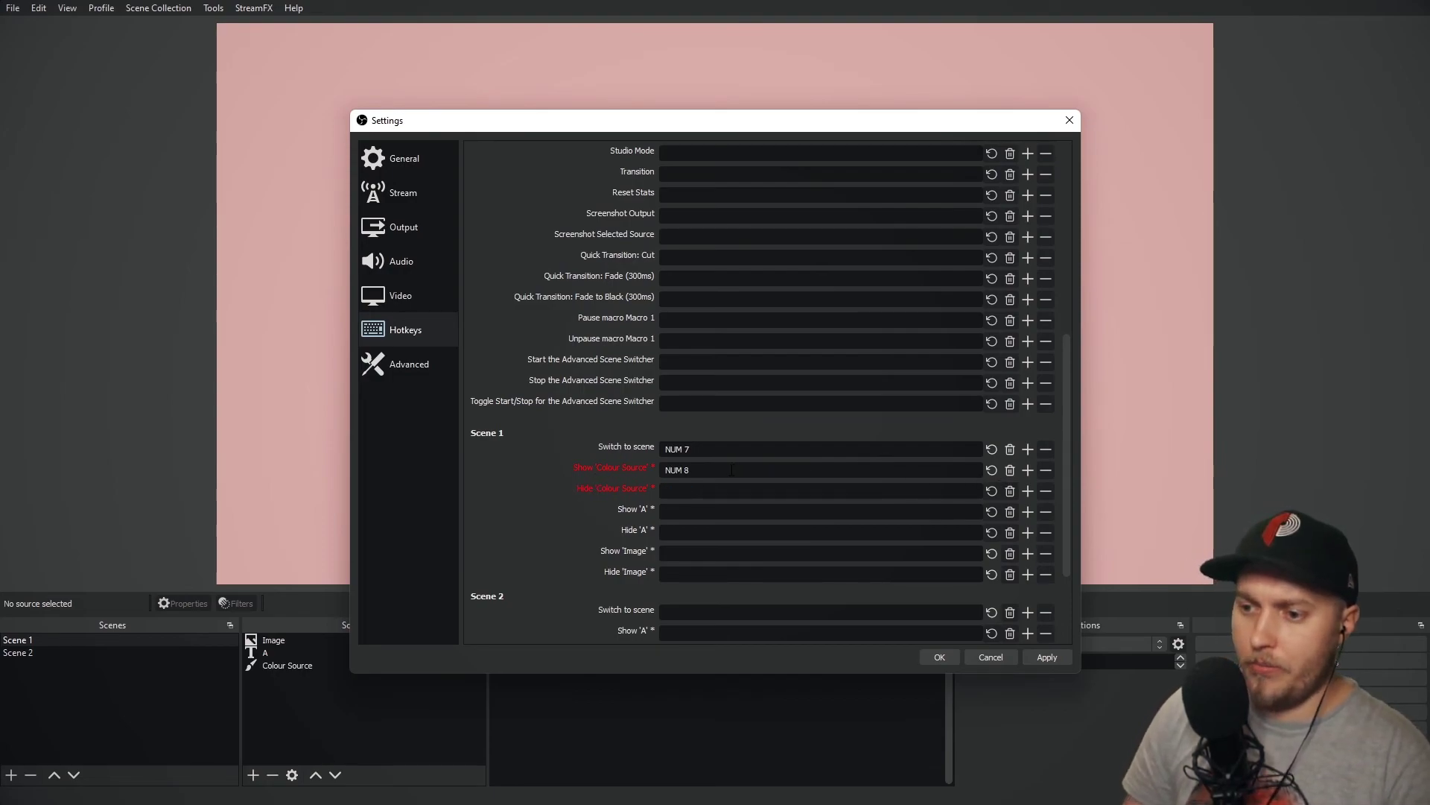
click(1011, 470)
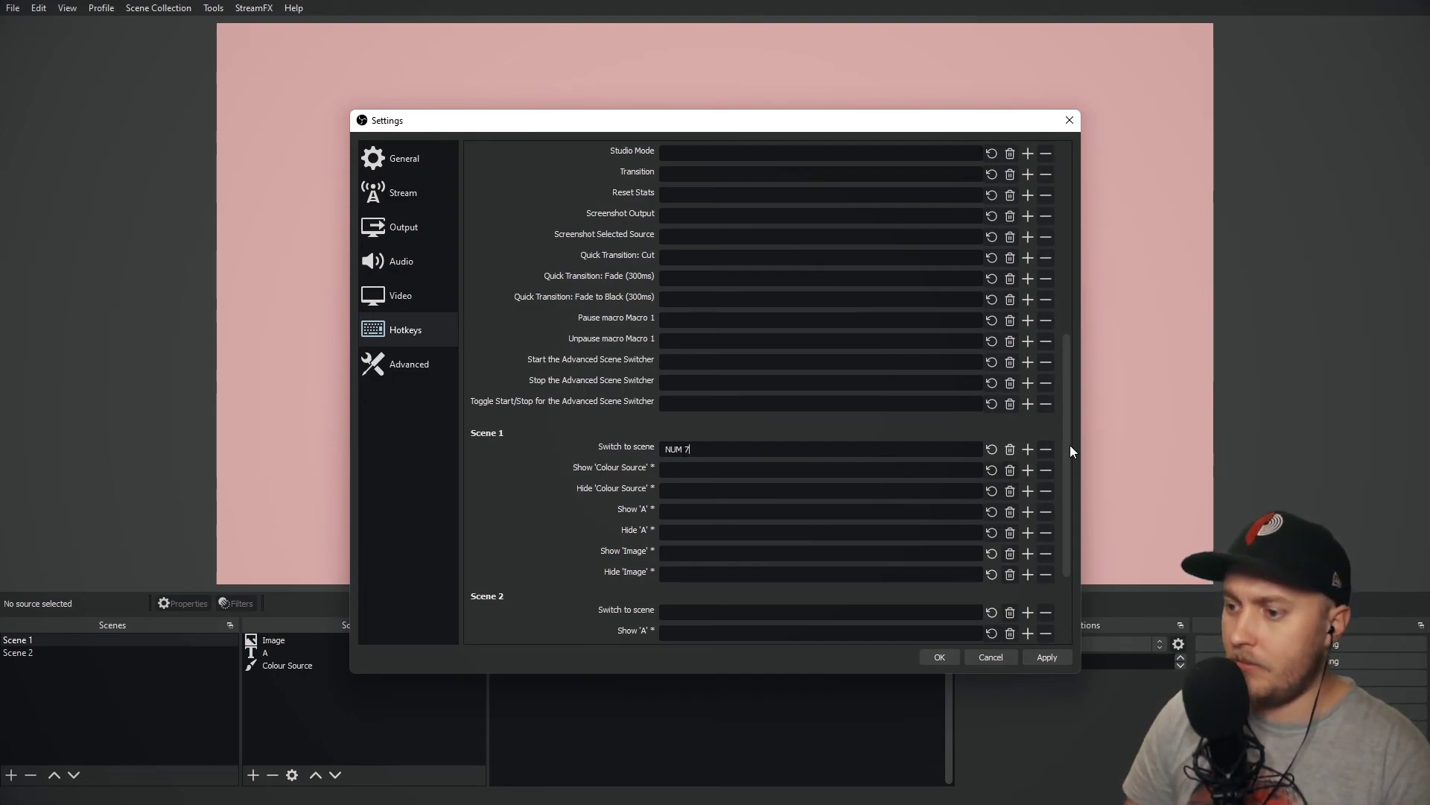
click(1010, 450)
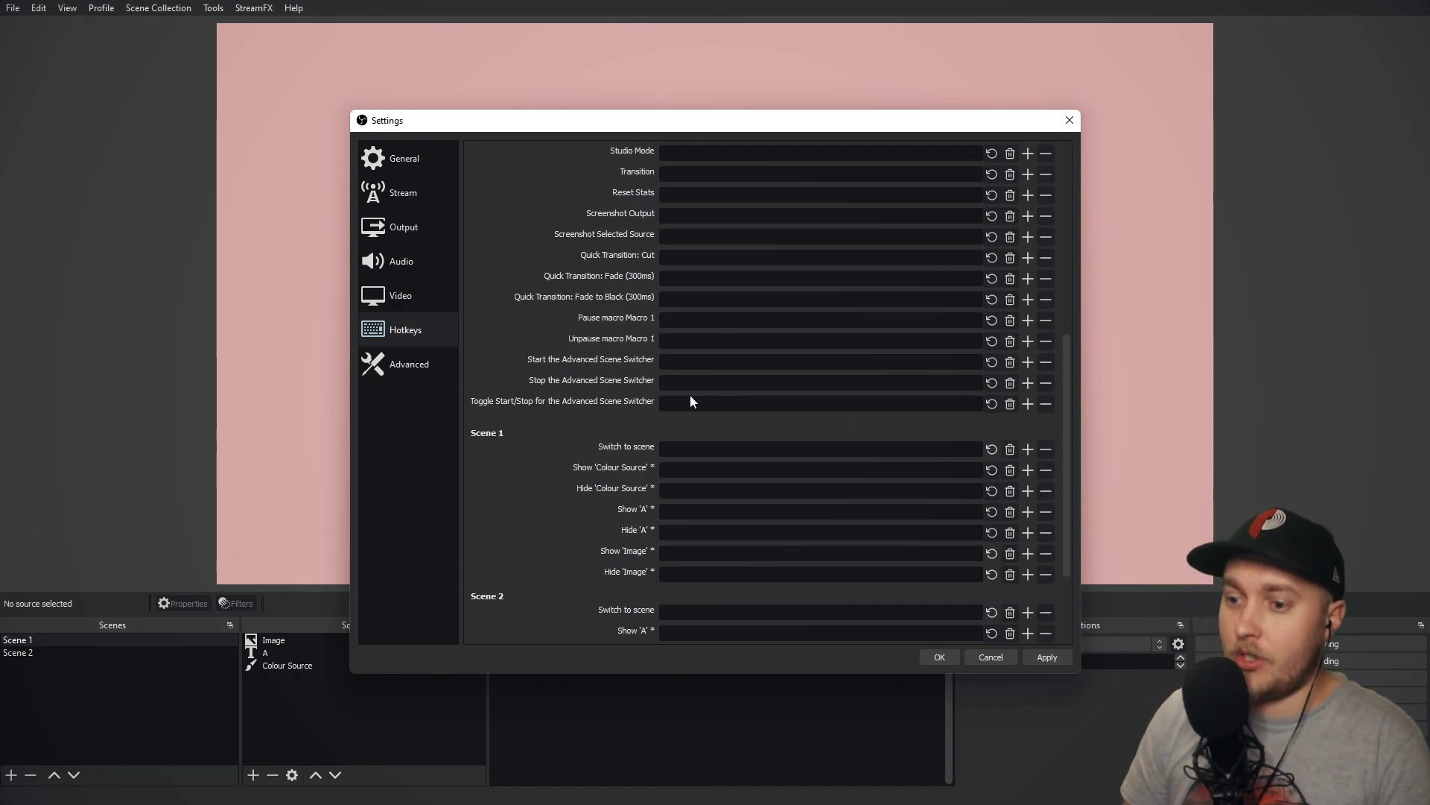
click(846, 449)
key(ctrl)
key(ctrl+r)
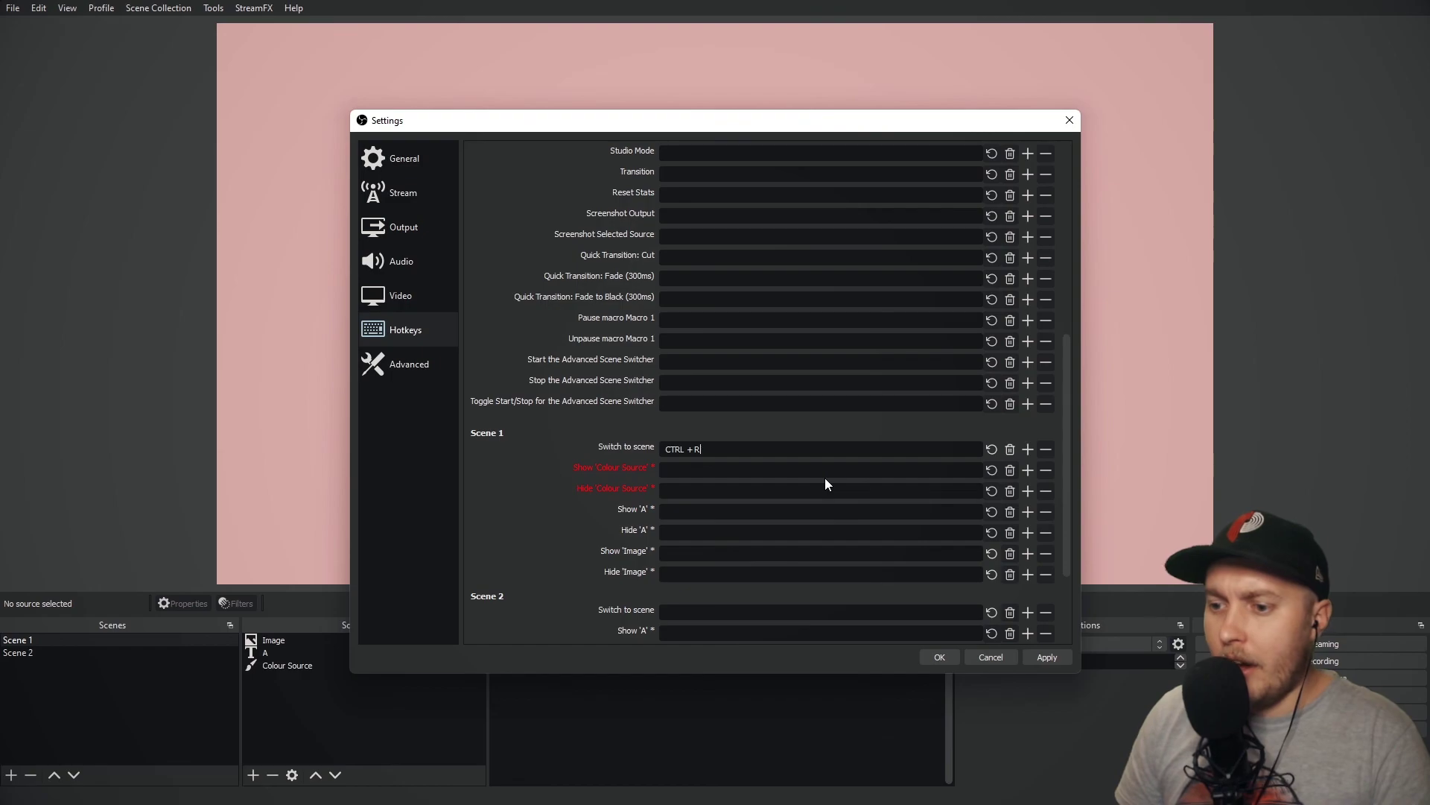
key(shift)
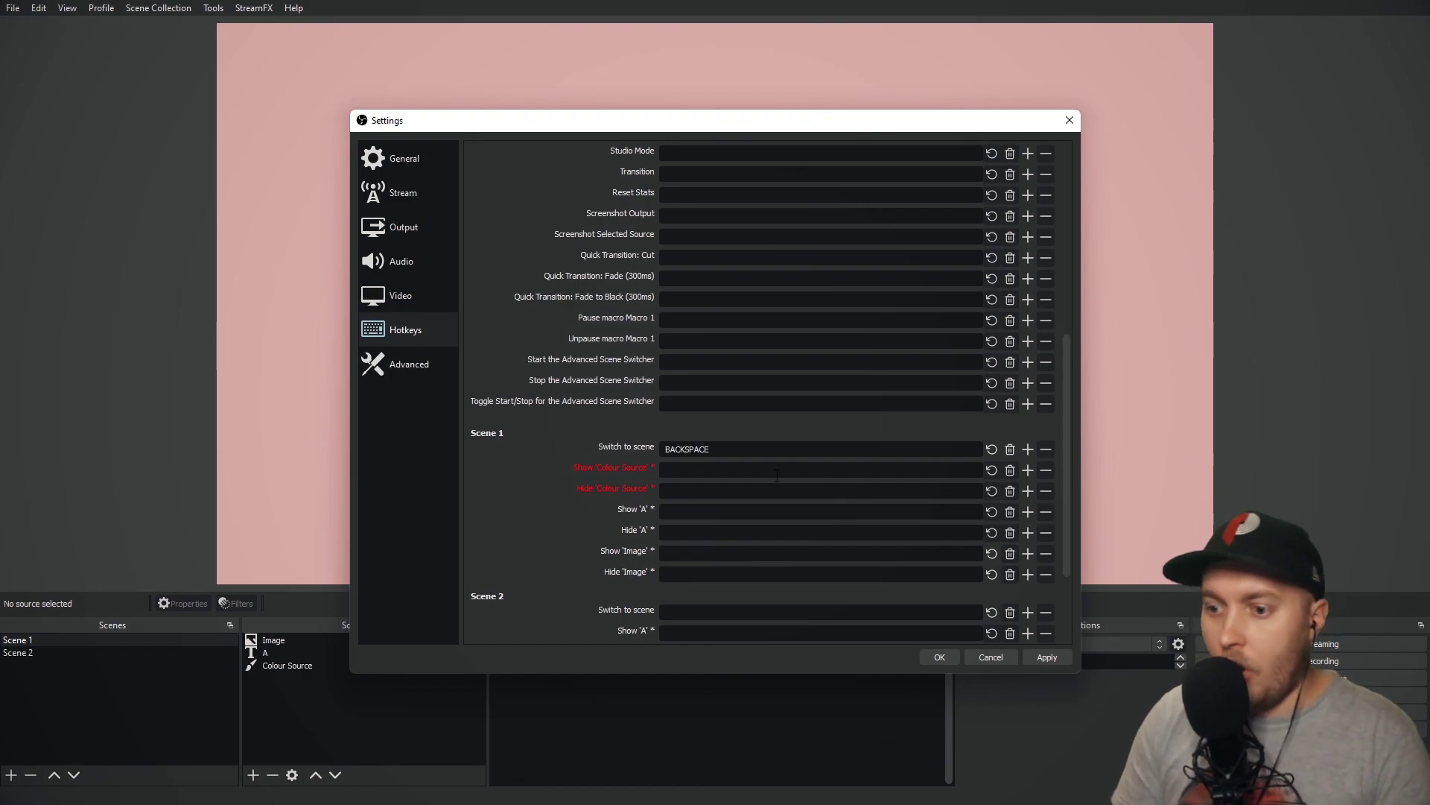
key(shift+r)
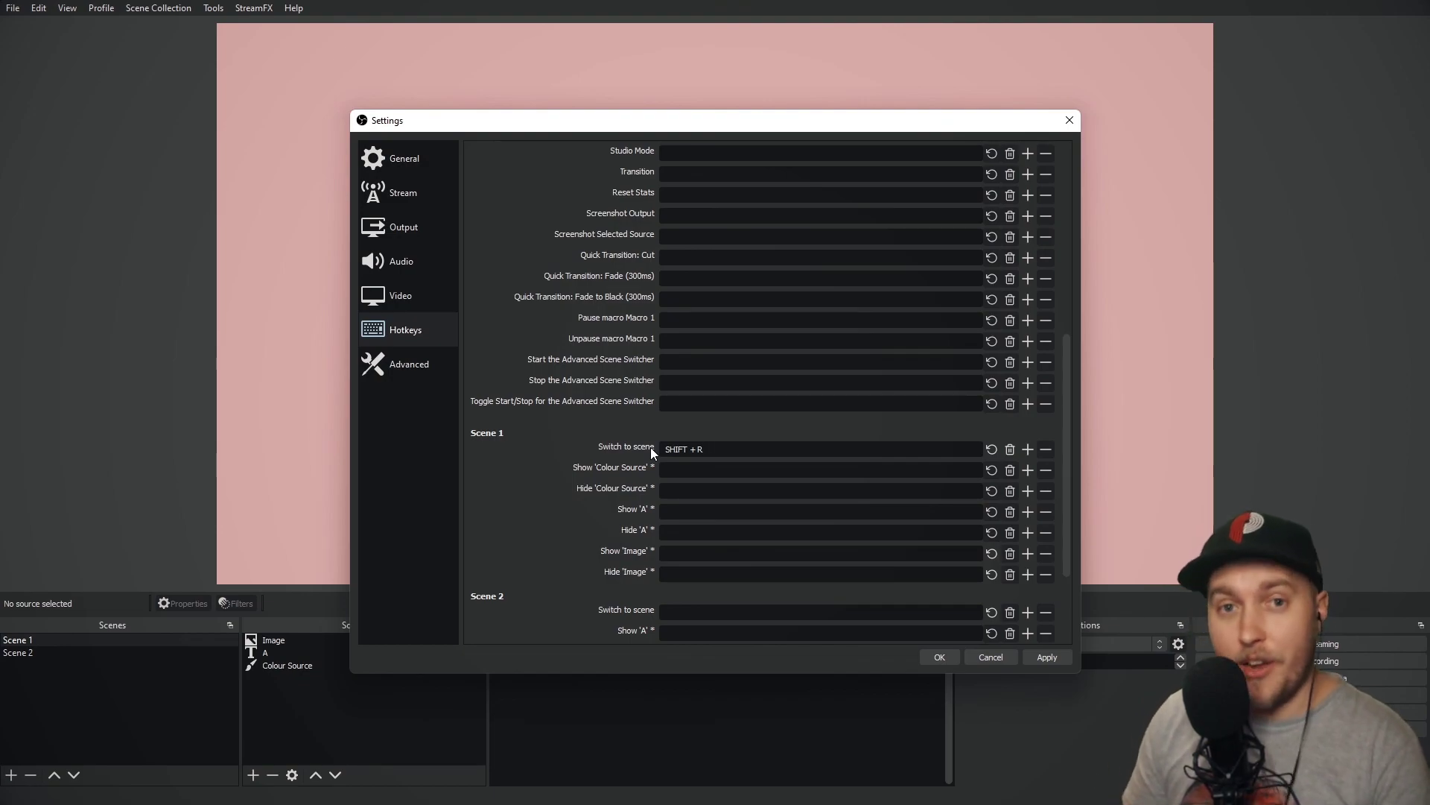
click(1016, 453)
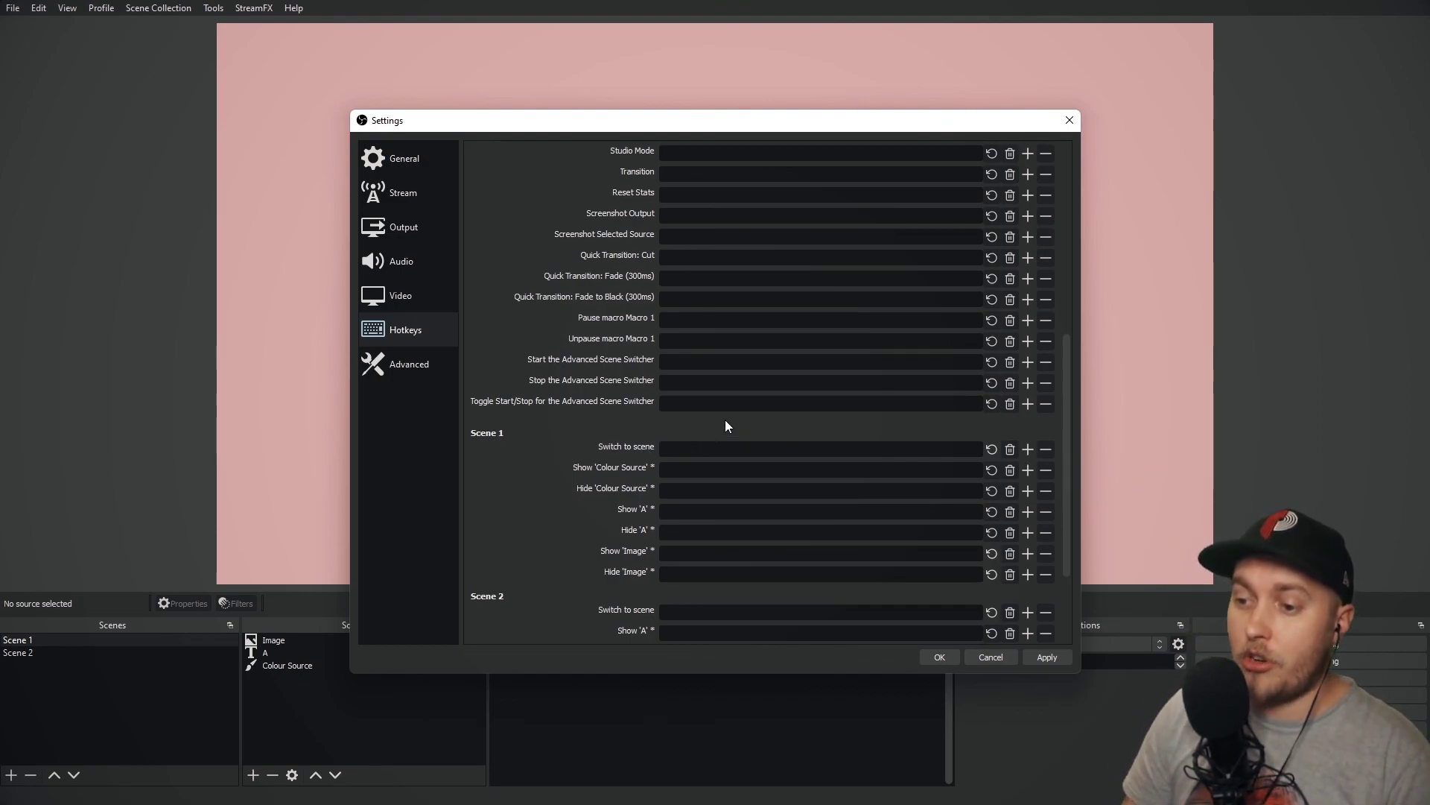